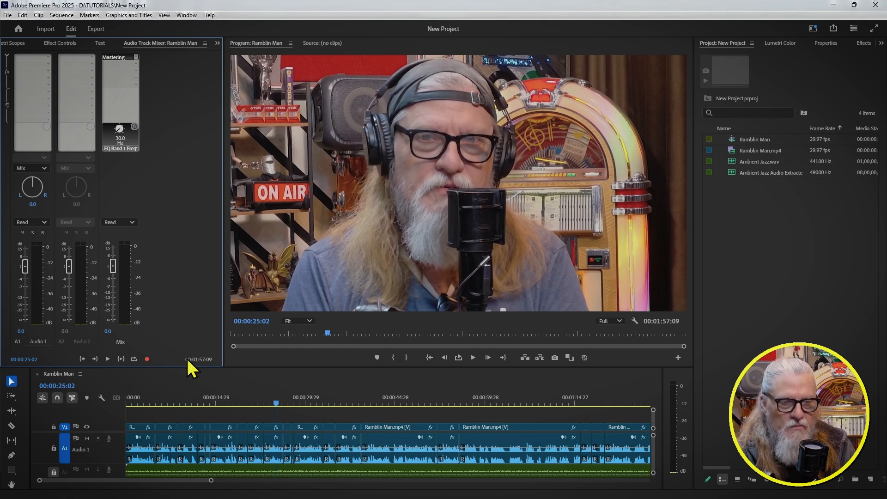
Bring up the Lumetri Scopes and resize the workspace to give the timeline and the scopes slightly more room
drag(179, 368, 180, 360)
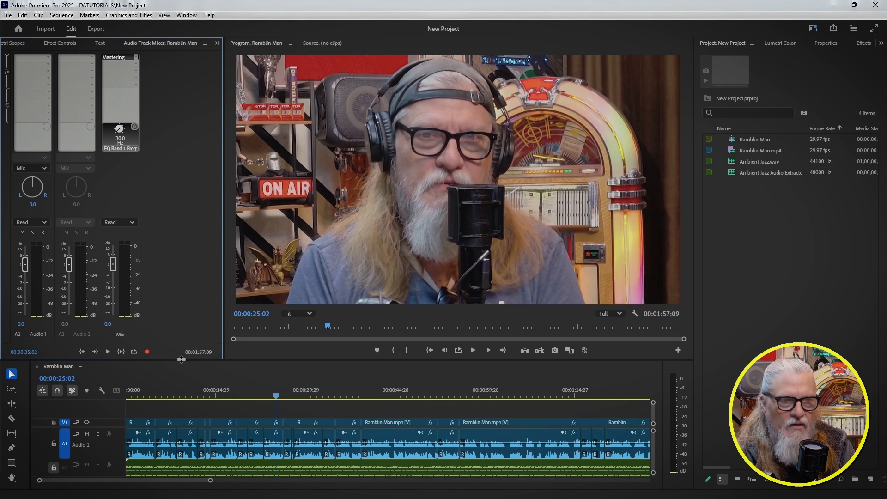
click(16, 43)
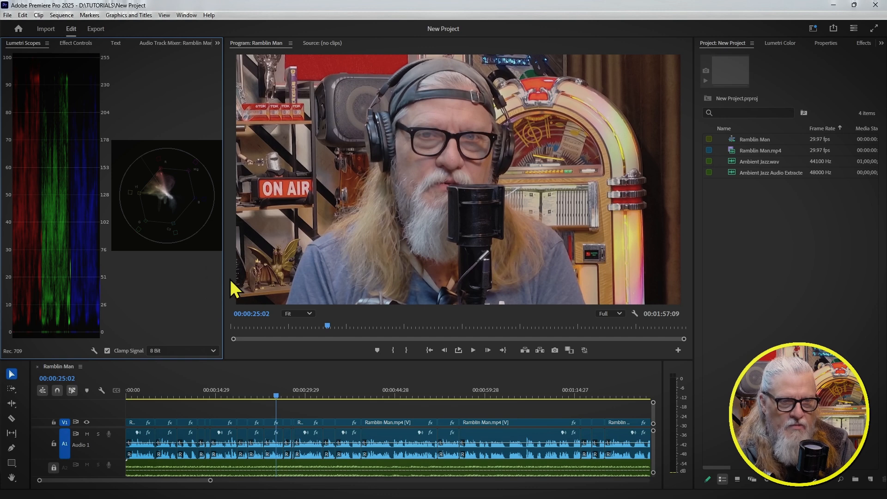
drag(224, 283, 245, 295)
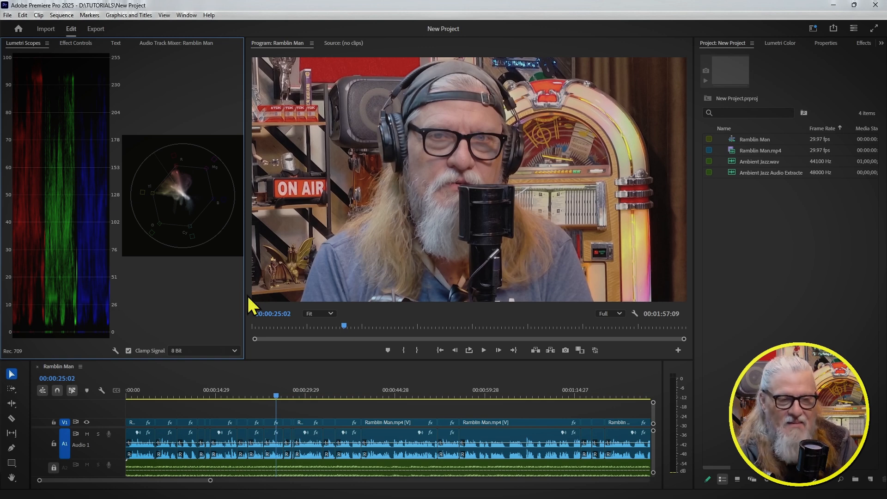
mouse_move(243, 298)
mouse_down()
mouse_move(264, 299)
mouse_move(237, 301)
mouse_up()
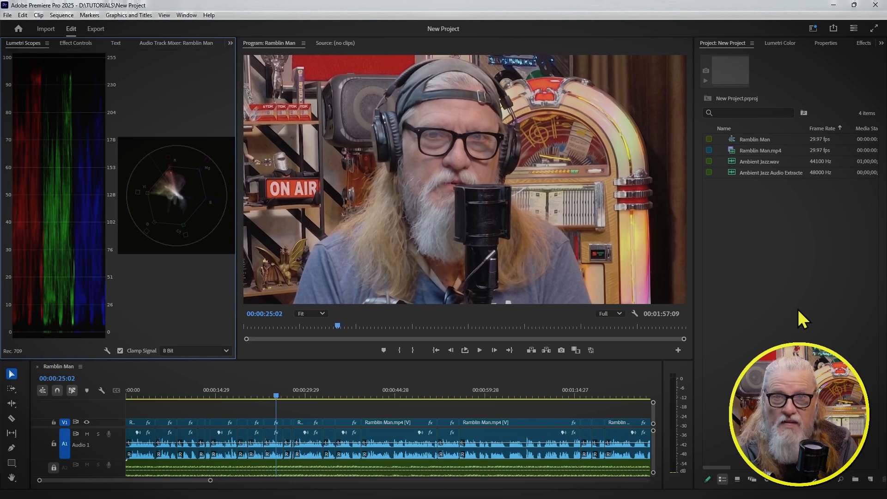
Open the Lumetri Color Creative settings for the Ramblin Man.mp4 clip at the playhead and widen that area for a larger look preview
click(778, 41)
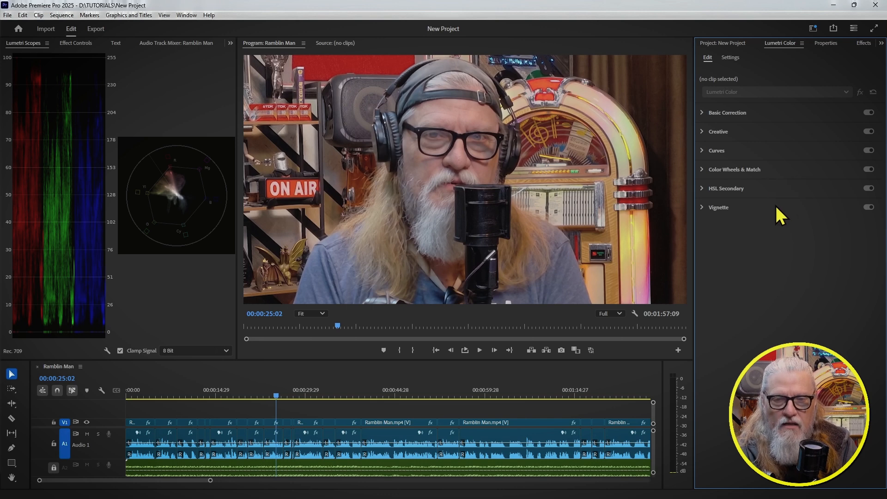
click(702, 132)
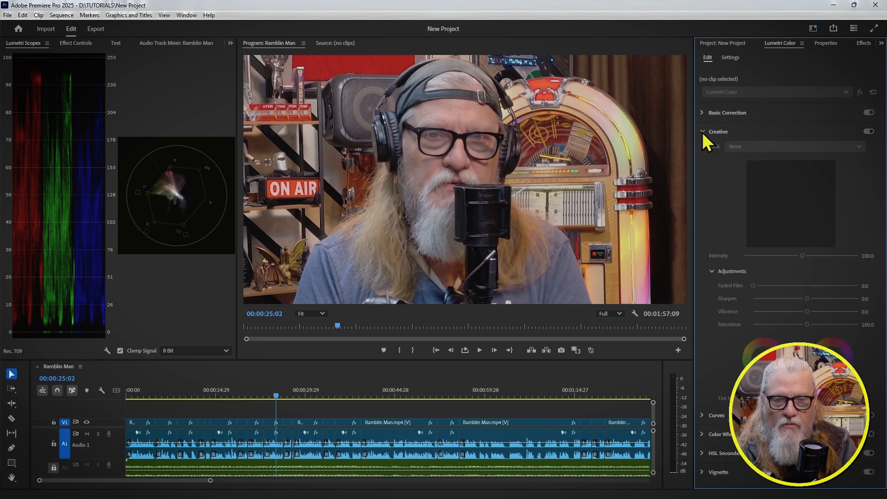
click(276, 434)
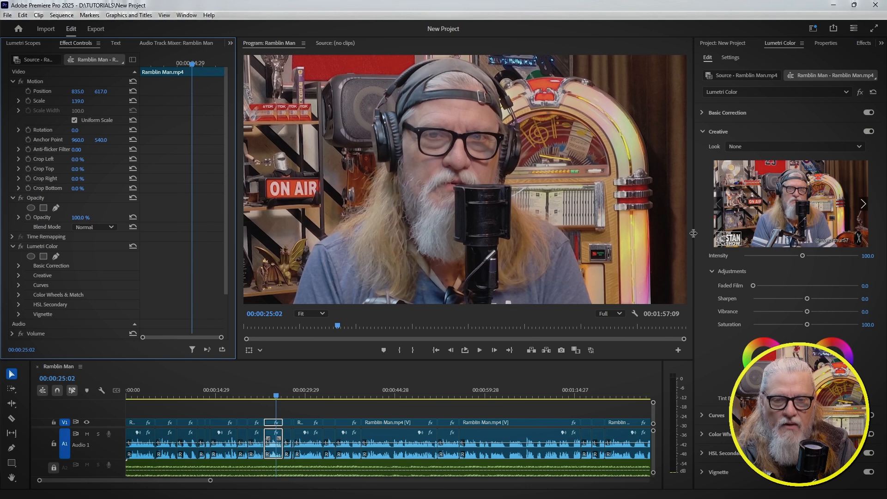
drag(693, 234, 544, 248)
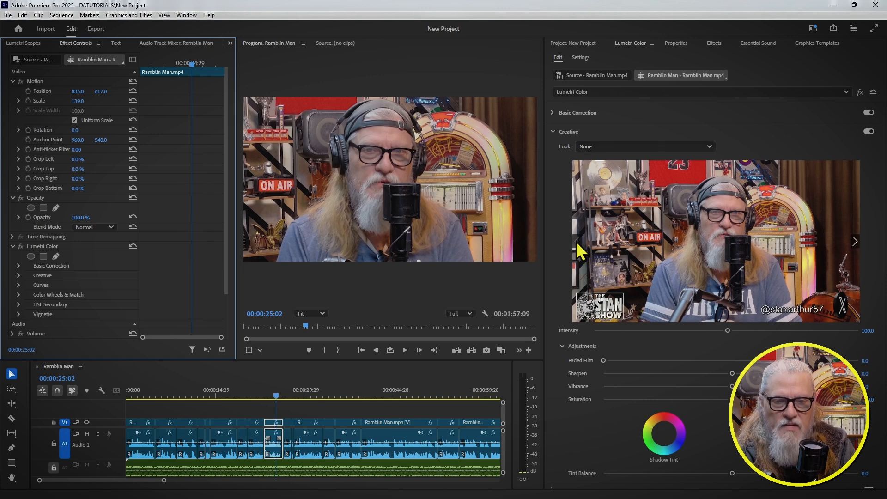
Preview the available creative looks on the clip one after another, from CineSpace2383sRGB6bit through the Fuji, Kodak and monochrome looks to SL BLUE MOON
click(857, 238)
click(855, 240)
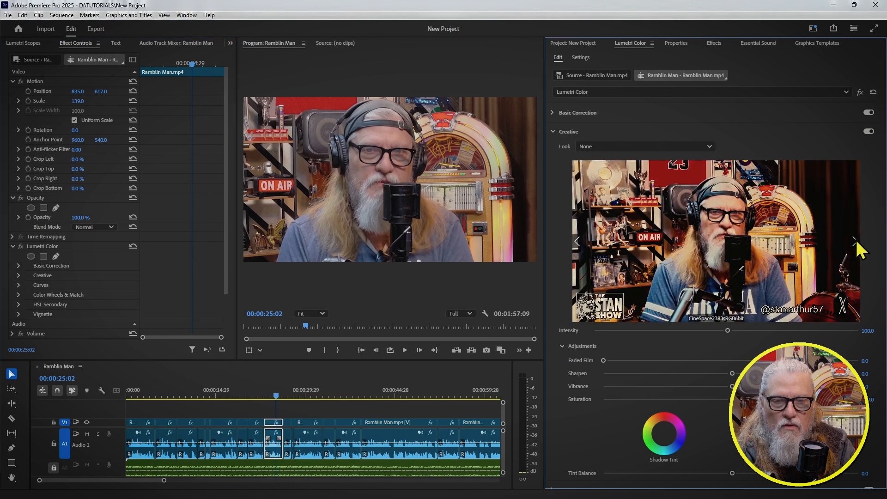
click(855, 240)
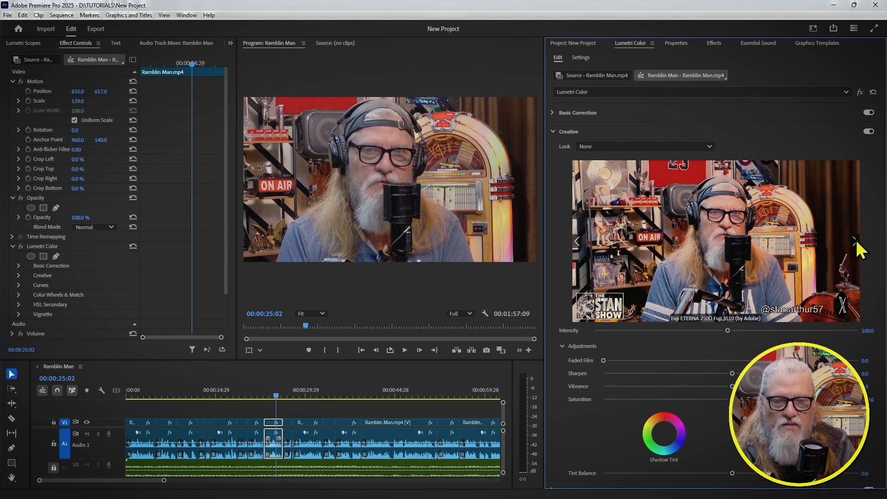
click(856, 240)
click(855, 239)
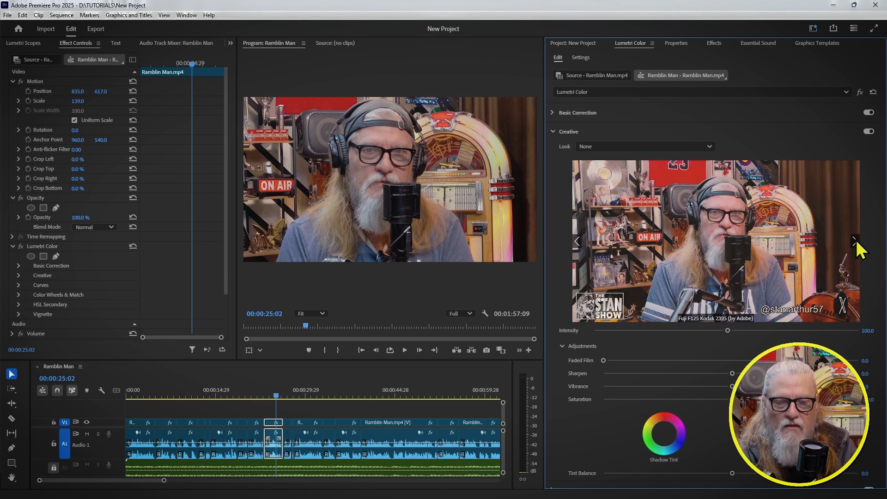
click(855, 240)
click(855, 240)
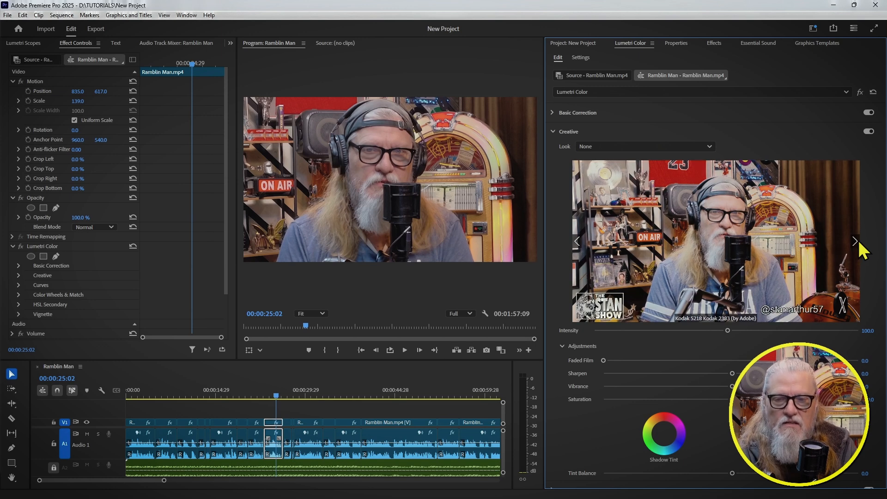
click(855, 241)
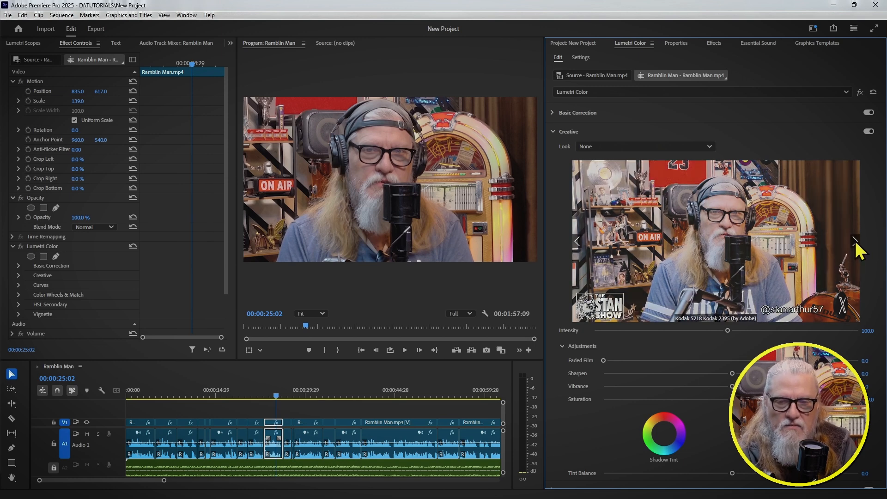
click(855, 240)
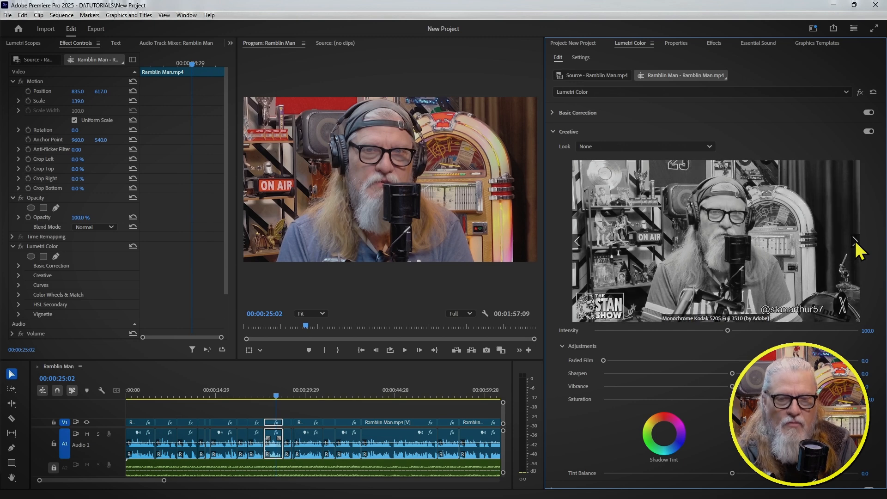
click(855, 240)
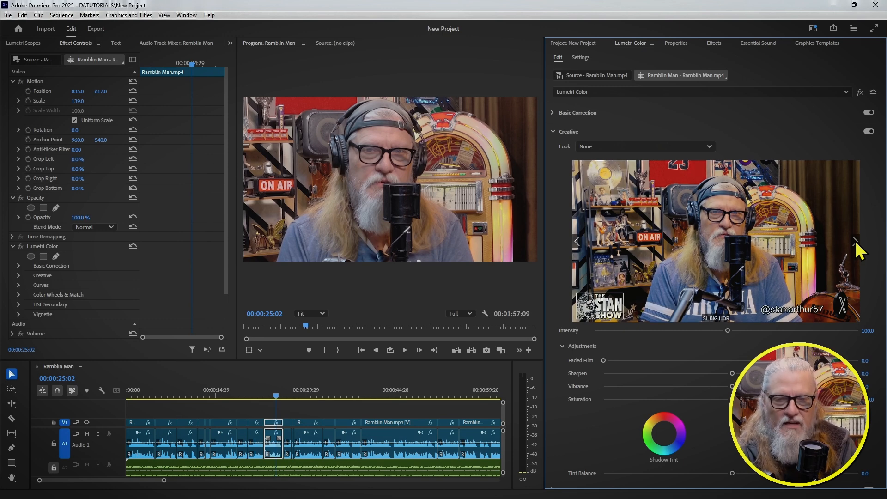
click(855, 241)
click(855, 241)
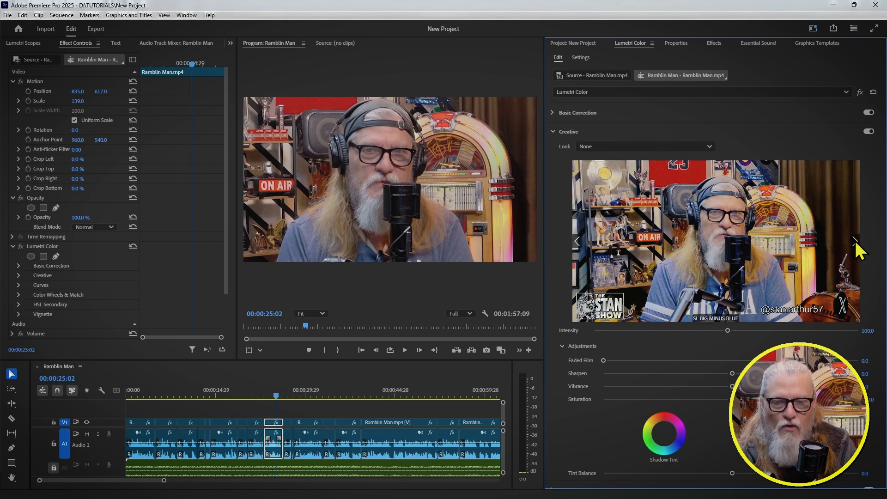
click(855, 241)
click(855, 241)
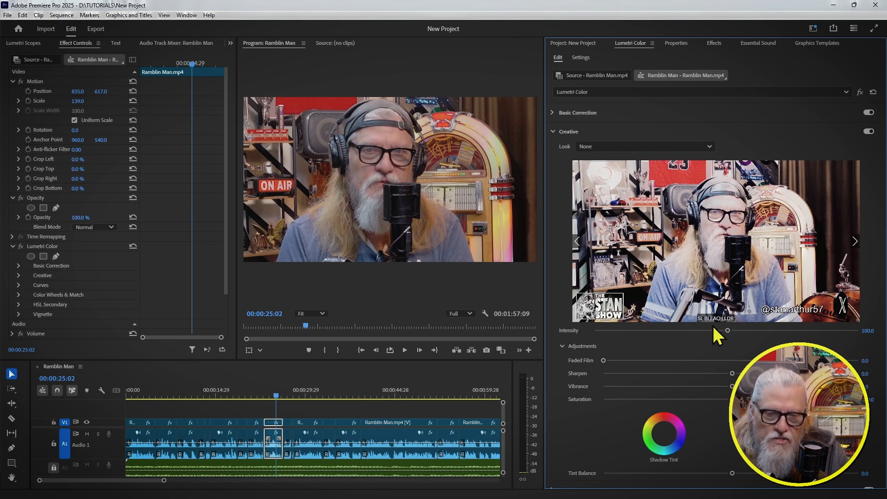
click(854, 240)
click(855, 240)
click(855, 241)
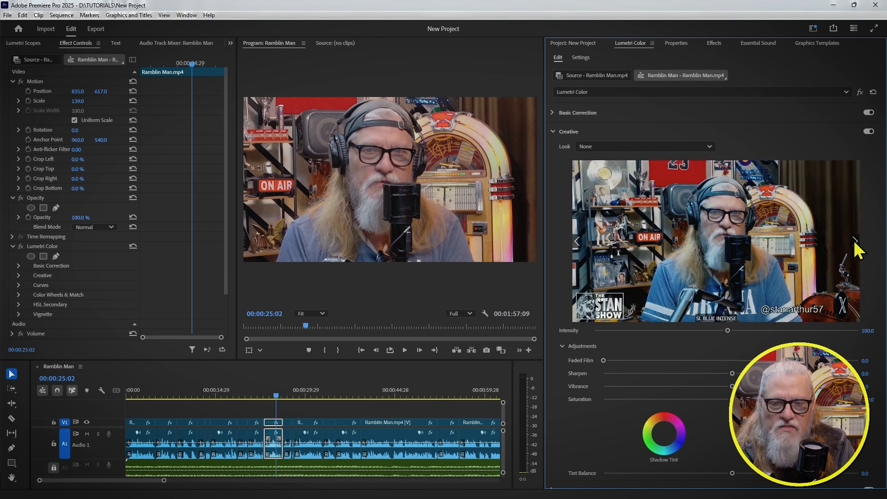
click(854, 240)
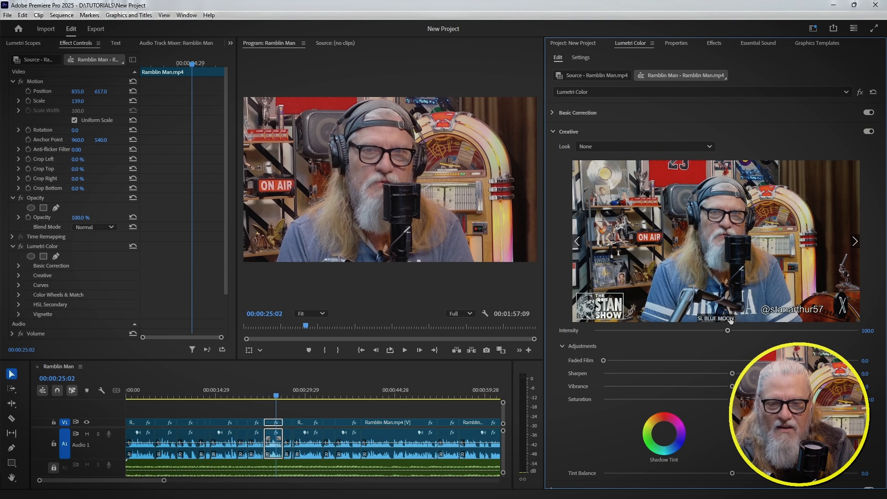
mouse_move(728, 330)
mouse_down()
mouse_move(822, 328)
mouse_move(728, 331)
mouse_up()
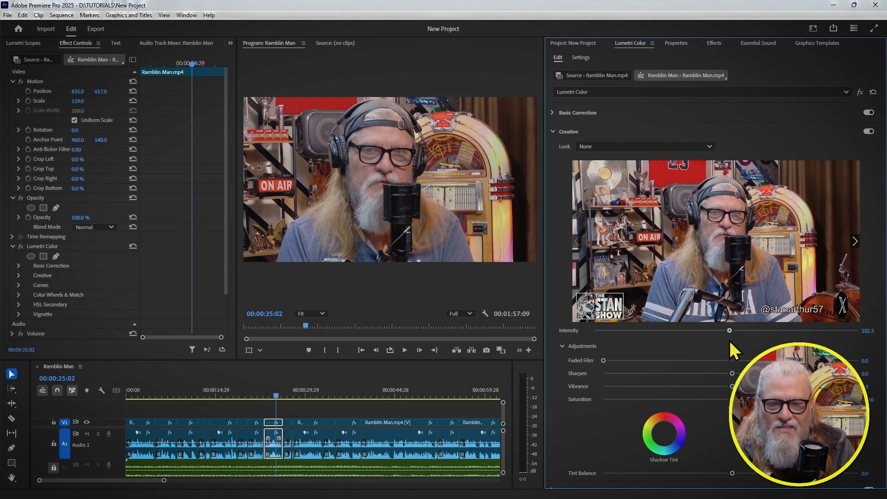
double_click(727, 331)
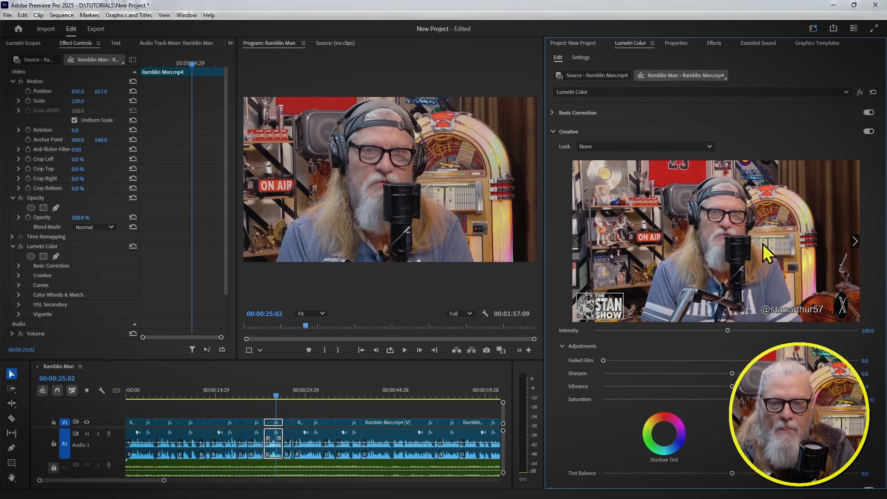
mouse_move(727, 330)
mouse_down()
mouse_move(595, 329)
mouse_move(841, 330)
mouse_move(693, 340)
mouse_move(866, 339)
mouse_move(696, 354)
mouse_move(773, 335)
mouse_move(728, 331)
mouse_up()
double_click(730, 331)
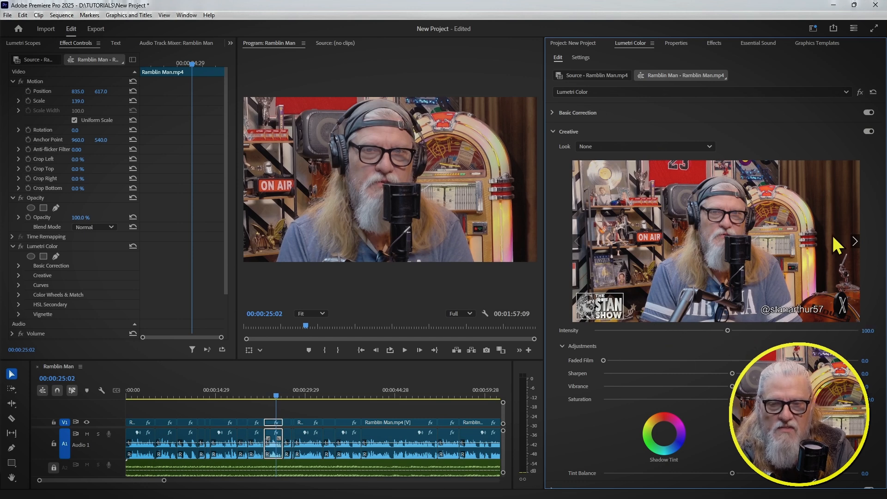
Apply the creative look Kodak 5205 Fuji 3510 (by Adobe) to the selected clip after previewing a few alternatives
click(854, 241)
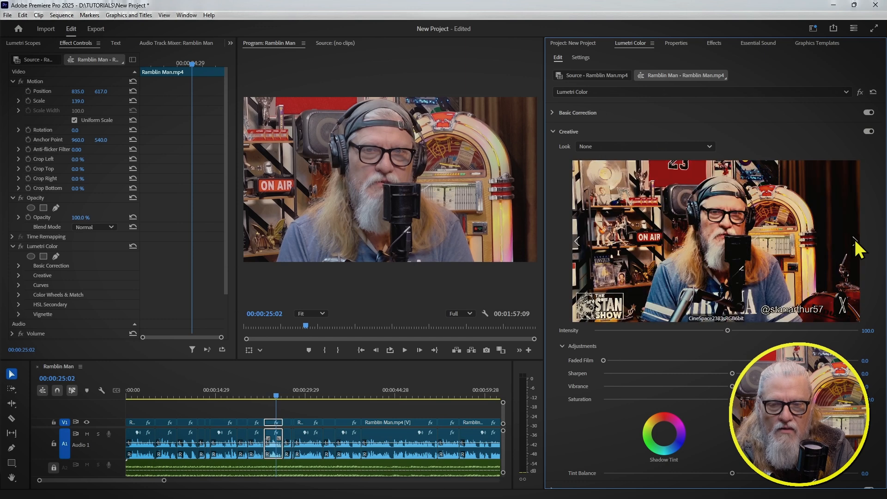
click(854, 241)
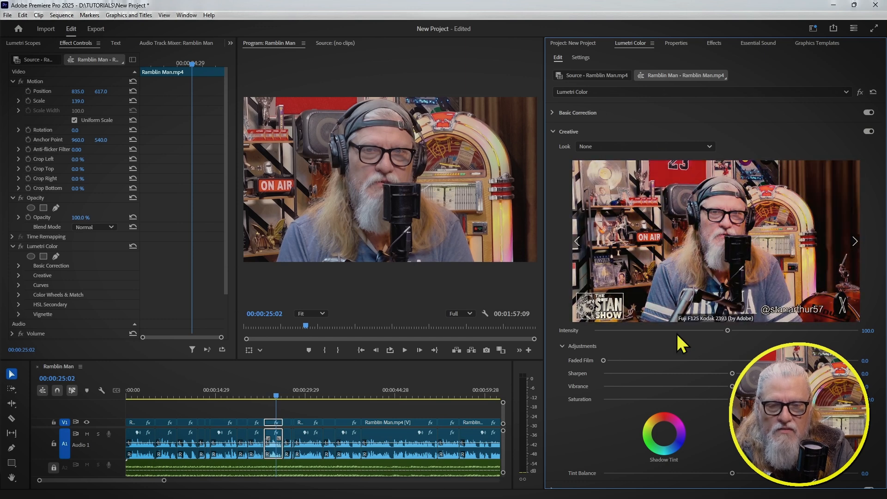
click(855, 239)
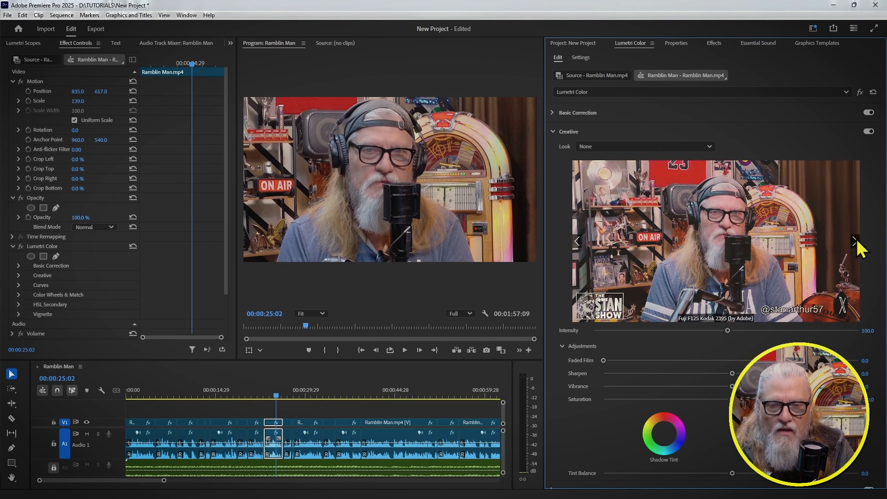
click(709, 147)
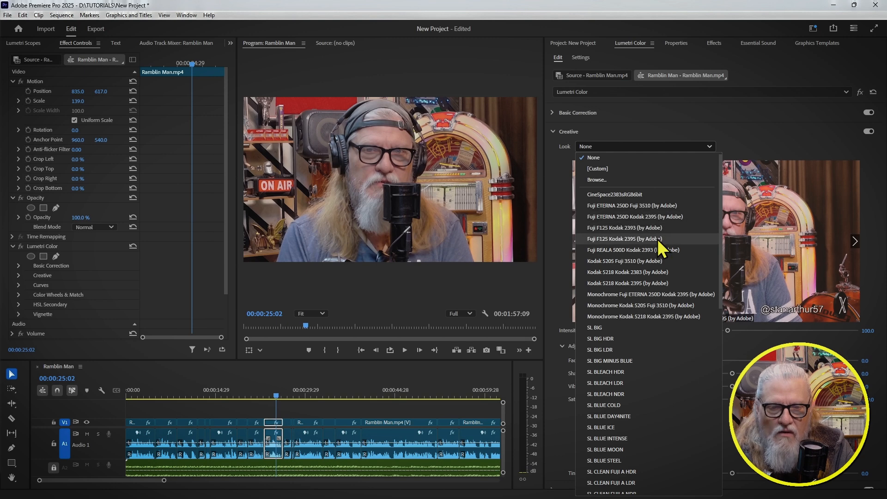
click(613, 262)
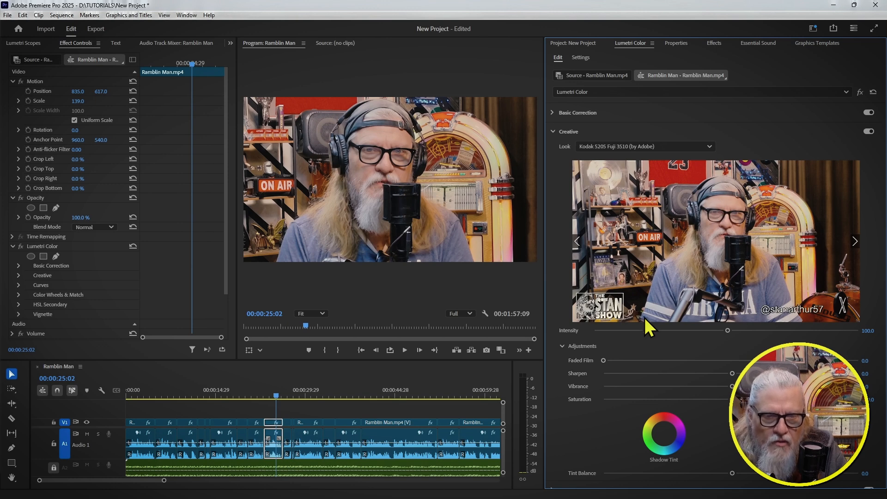
Try different intensities for the applied look, settle on about 50.6, and collapse the Creative settings
drag(727, 330, 661, 327)
drag(594, 329, 709, 327)
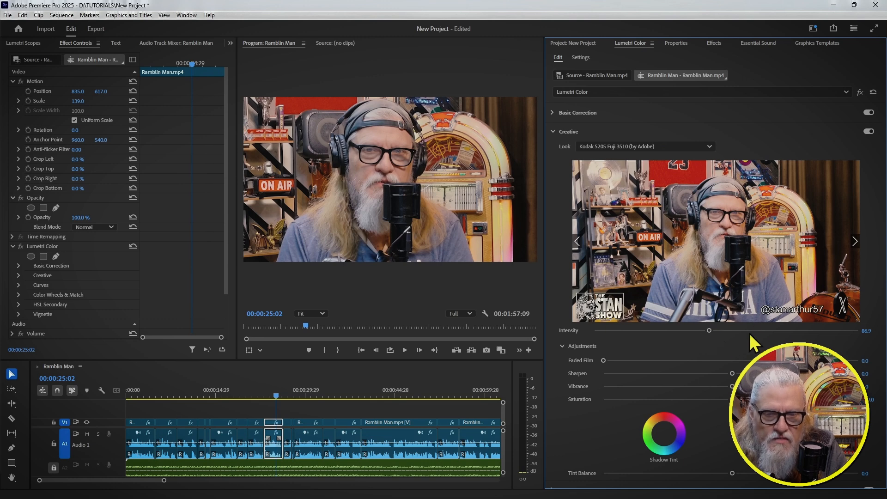
drag(709, 330, 568, 327)
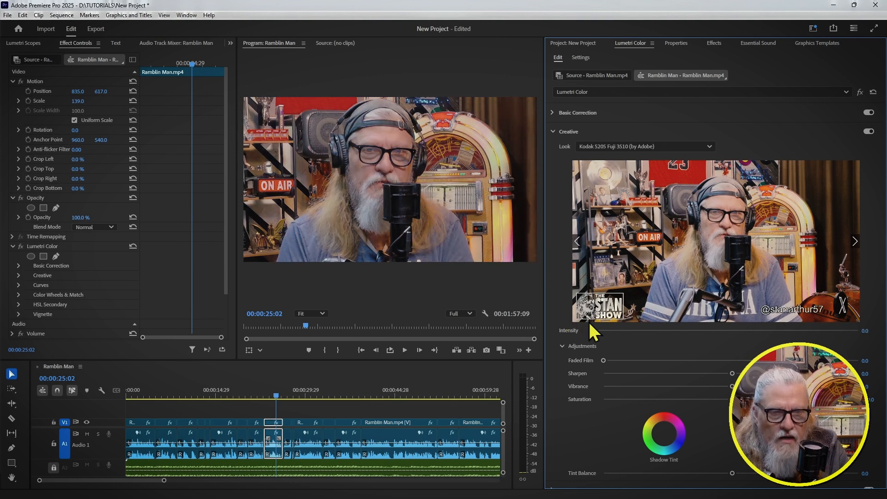
drag(662, 330, 728, 332)
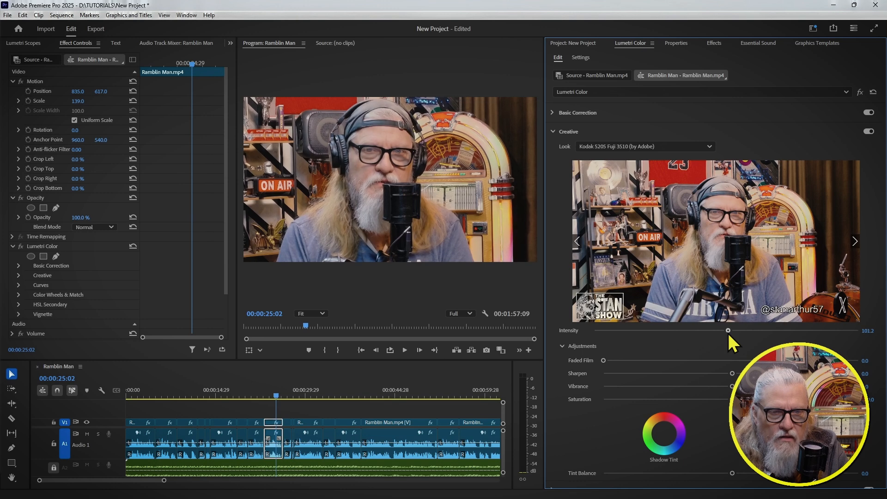
mouse_move(661, 337)
mouse_down()
mouse_move(684, 339)
mouse_move(672, 339)
mouse_up()
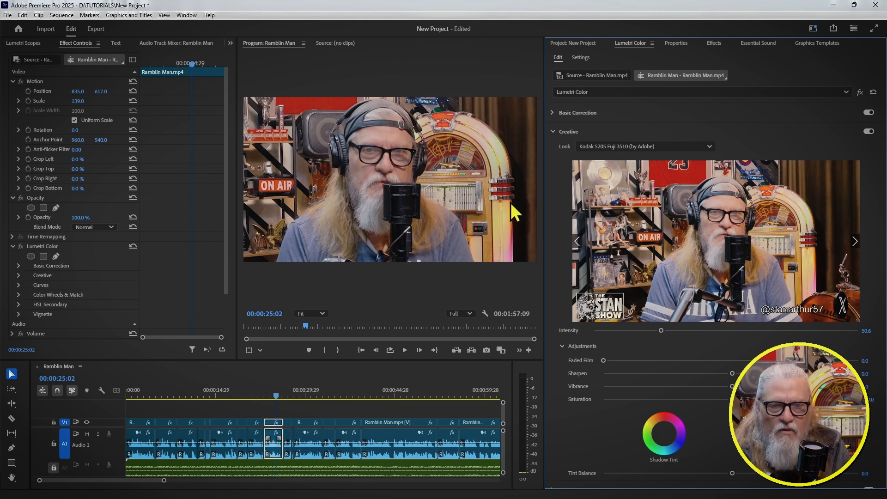
click(552, 132)
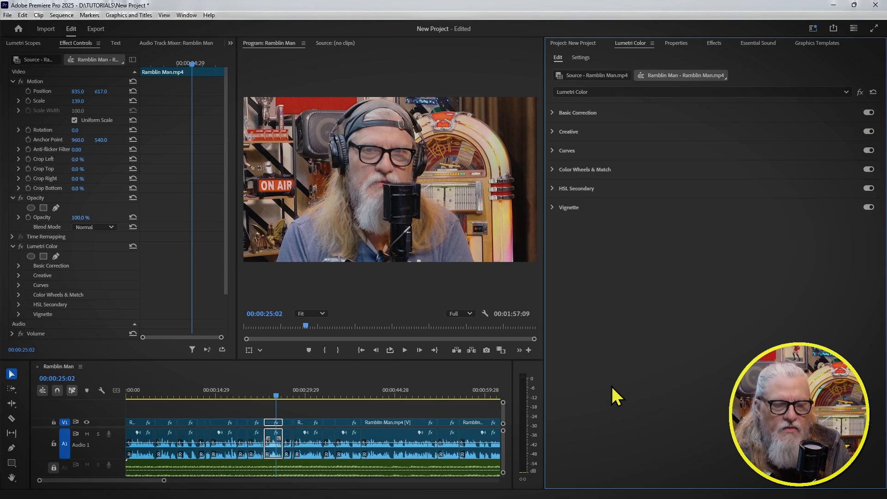
Copy the Lumetri Color effect from the graded Ramblin Man.mp4 clip and switch the effect off on that clip
drag(279, 393, 286, 394)
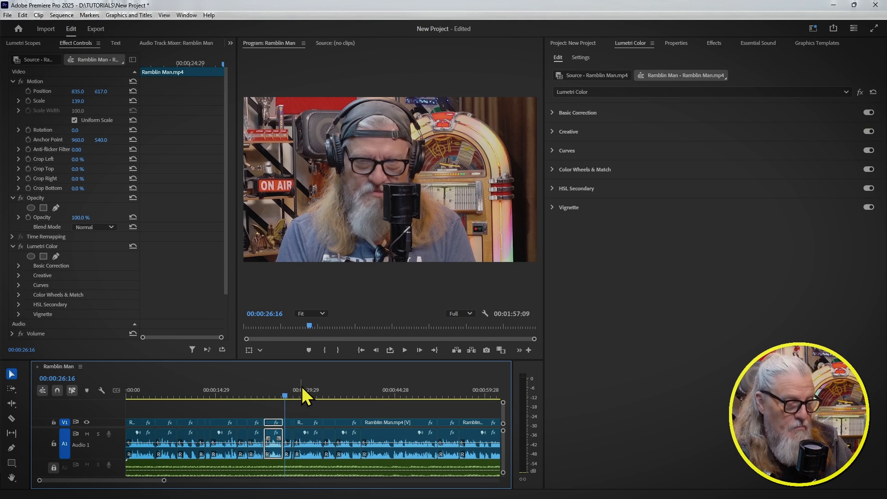
key(minus)
mouse_move(204, 385)
mouse_down()
mouse_move(193, 384)
mouse_move(195, 395)
mouse_up()
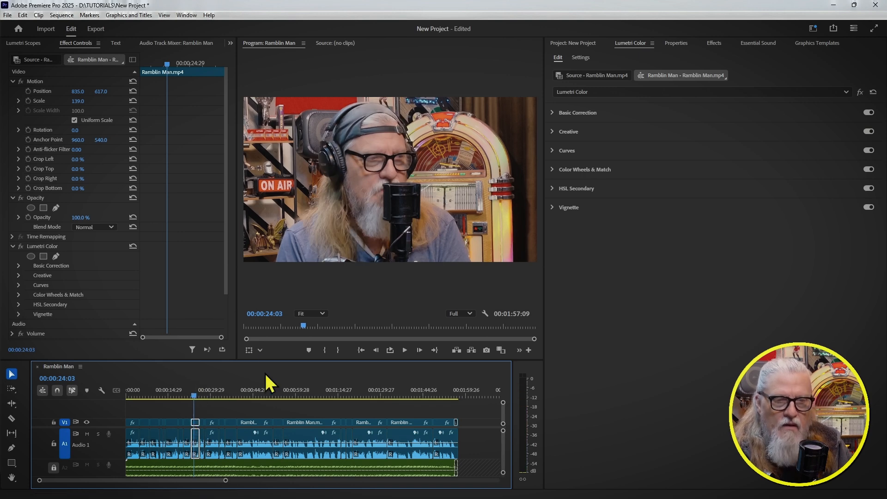
click(201, 163)
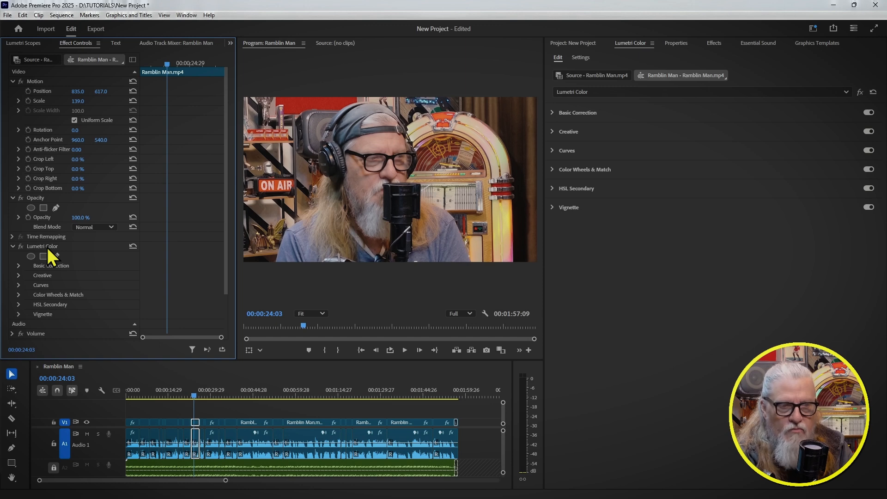
click(21, 246)
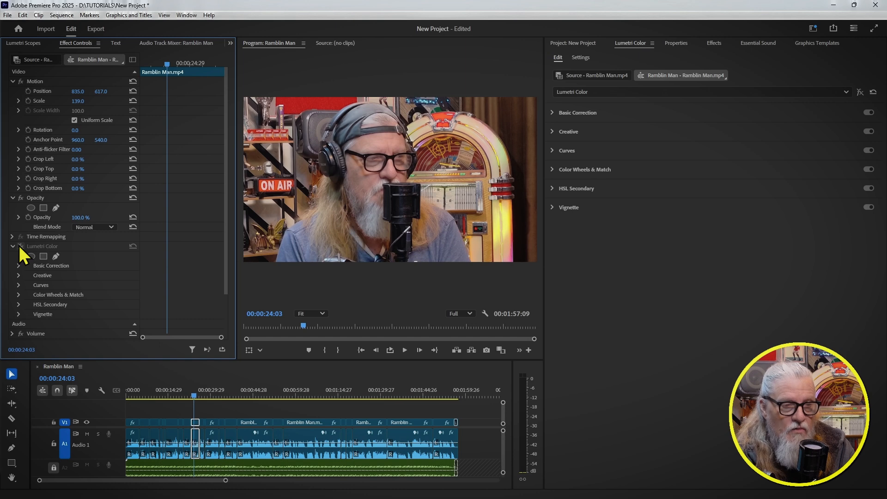
click(19, 245)
right_click(36, 245)
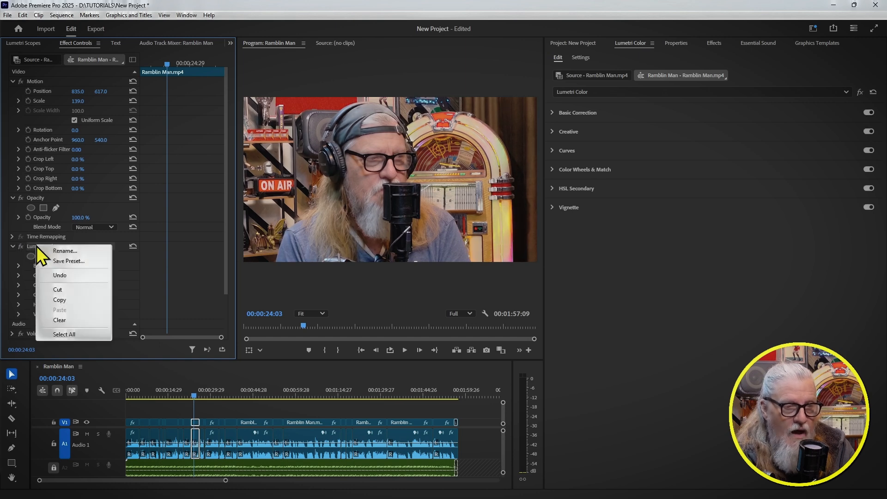
click(53, 299)
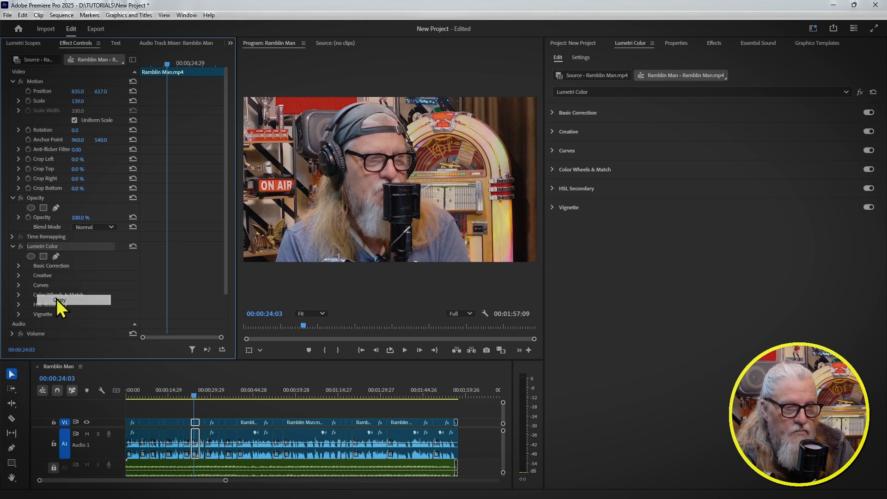
click(20, 245)
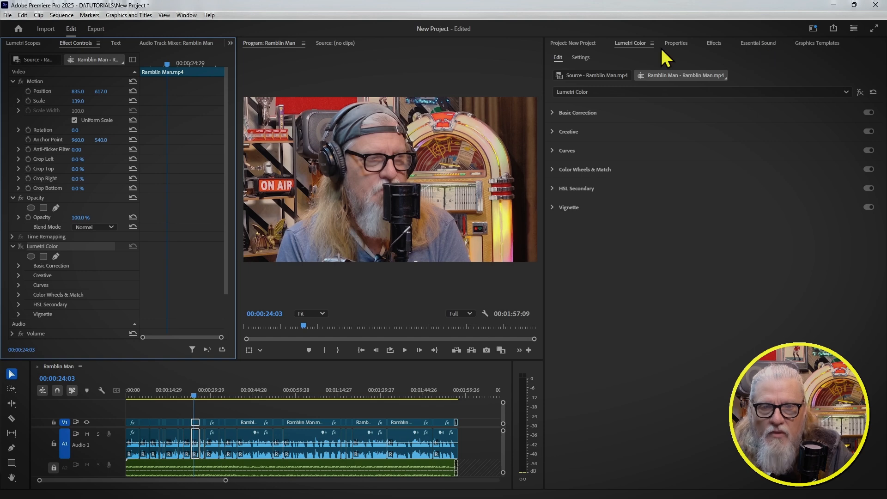
Create a 1920 x 1080 adjustment layer in the project with a 23.976 fps timebase and square pixels
click(579, 44)
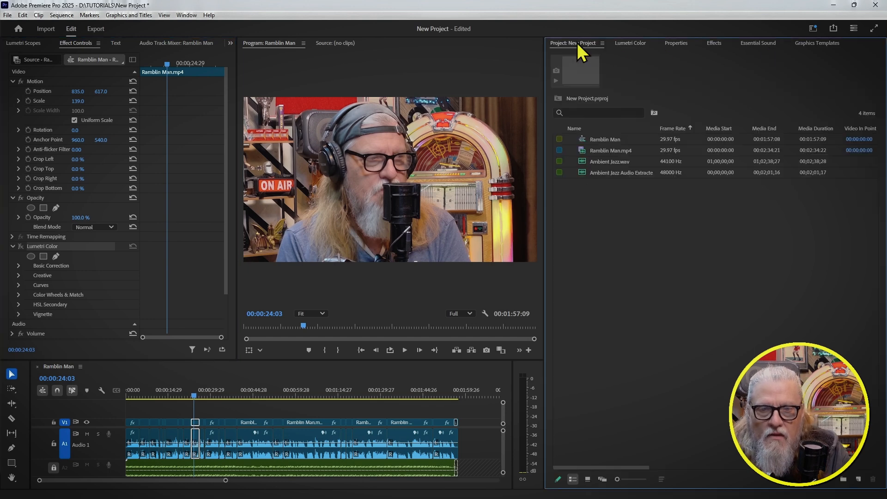
click(859, 480)
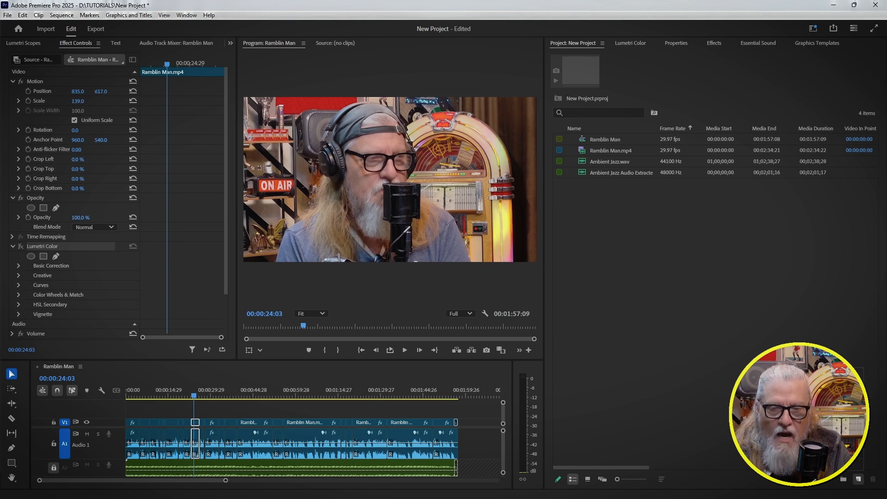
click(808, 408)
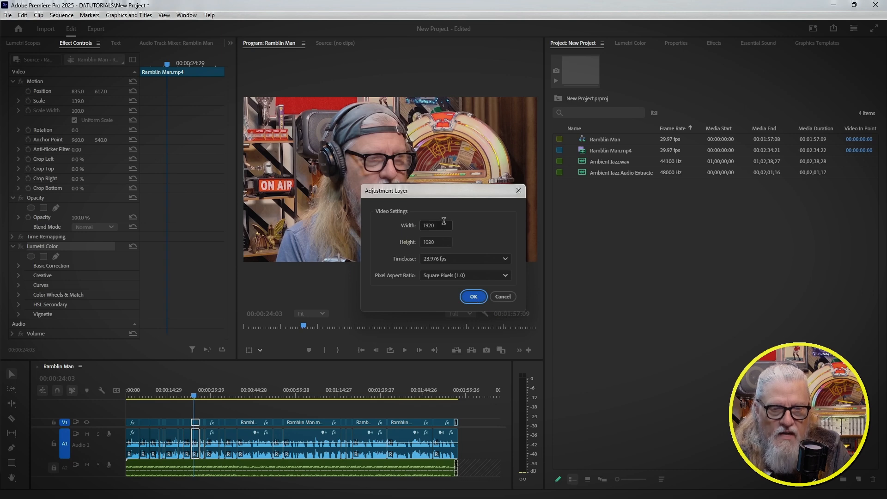
click(472, 295)
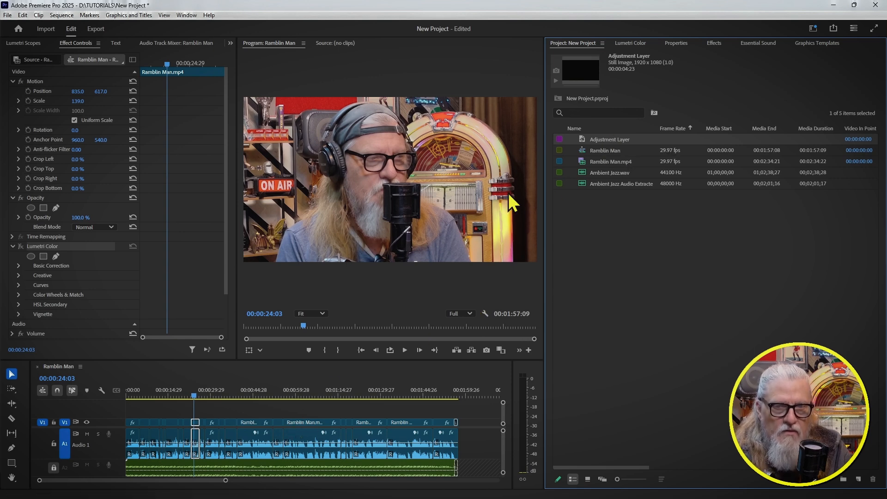
Place the adjustment layer on V2 across the whole sequence, paste the copied Lumetri Color effect onto it and check the grade along the sequence
drag(586, 137, 456, 418)
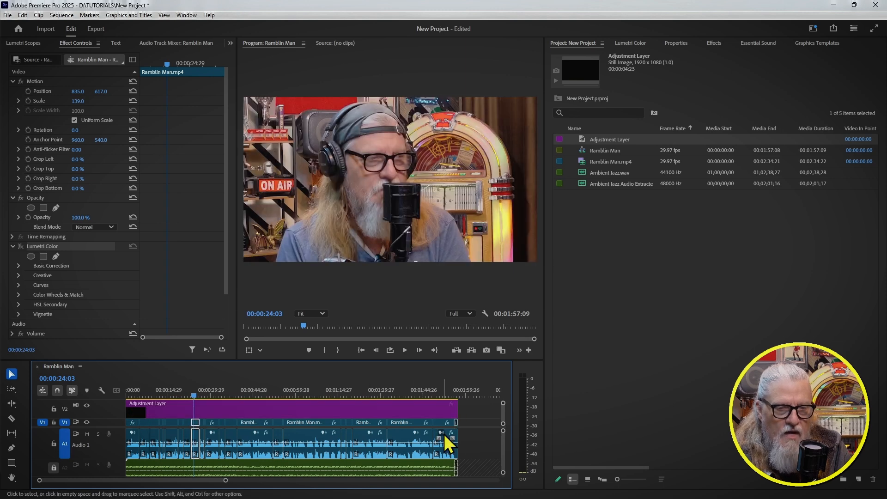
click(278, 406)
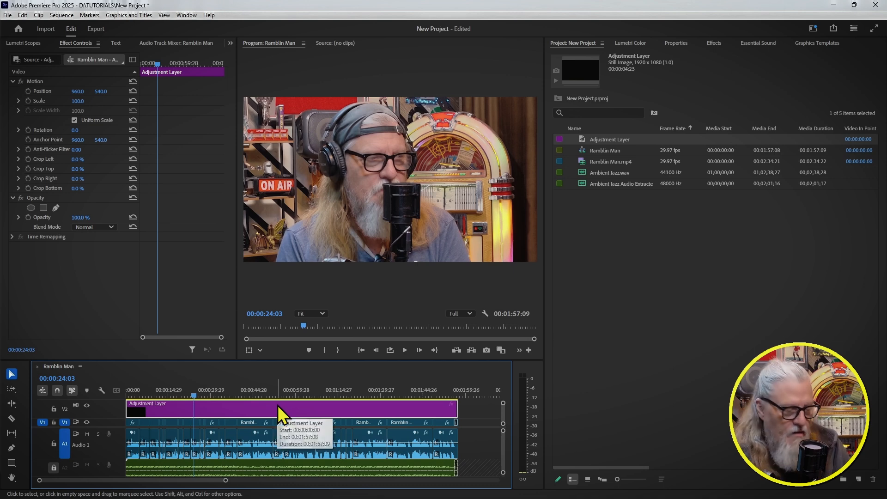
key(ctrl)
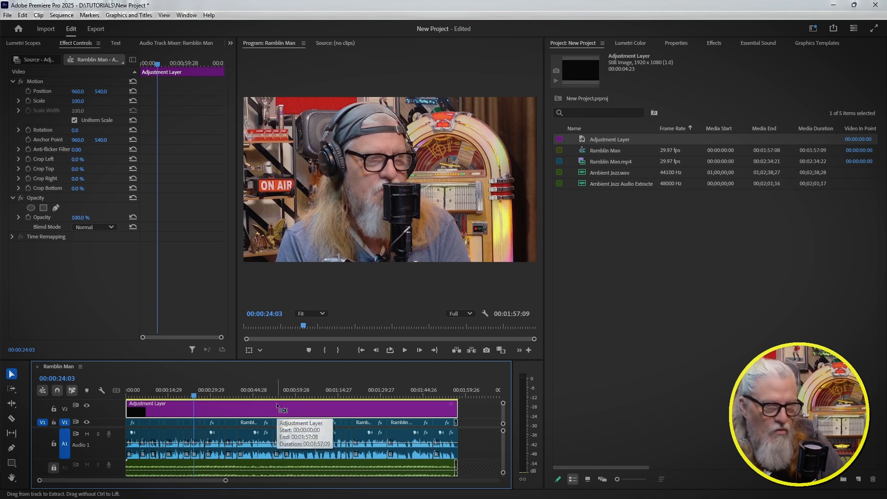
click(191, 395)
drag(192, 394, 291, 410)
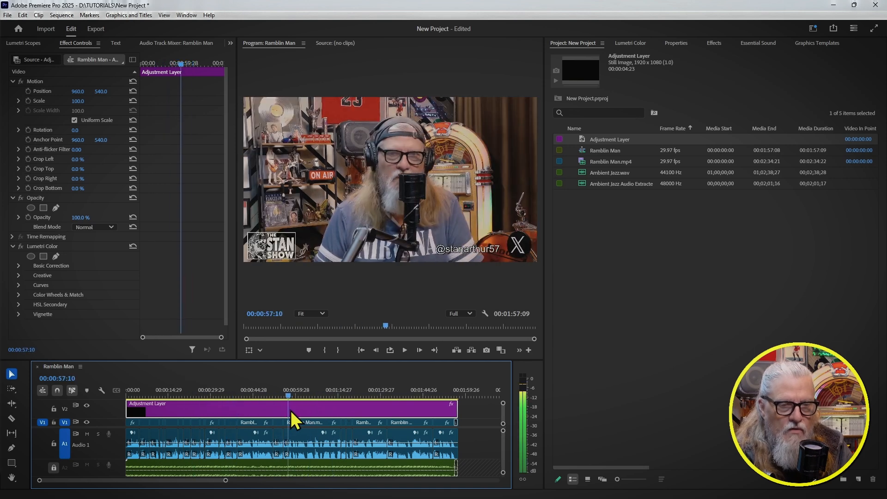
drag(285, 379, 381, 412)
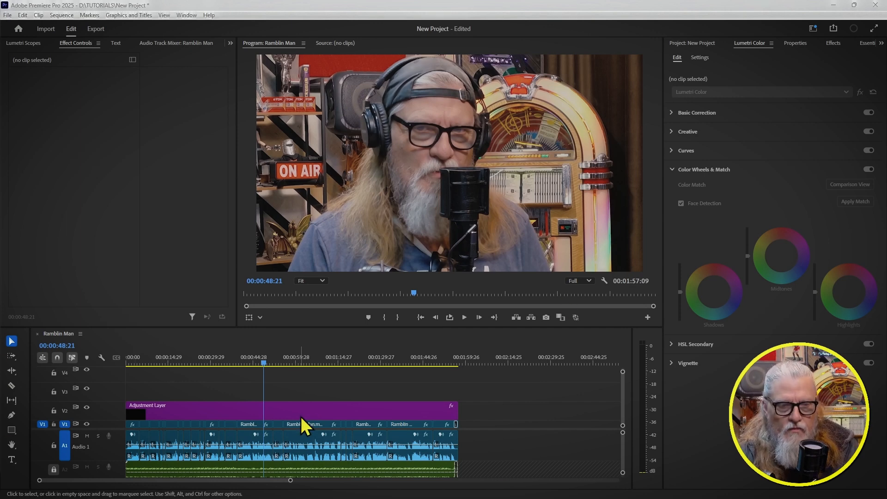
Hide track V2 and duplicate its adjustment layer onto V3
click(252, 407)
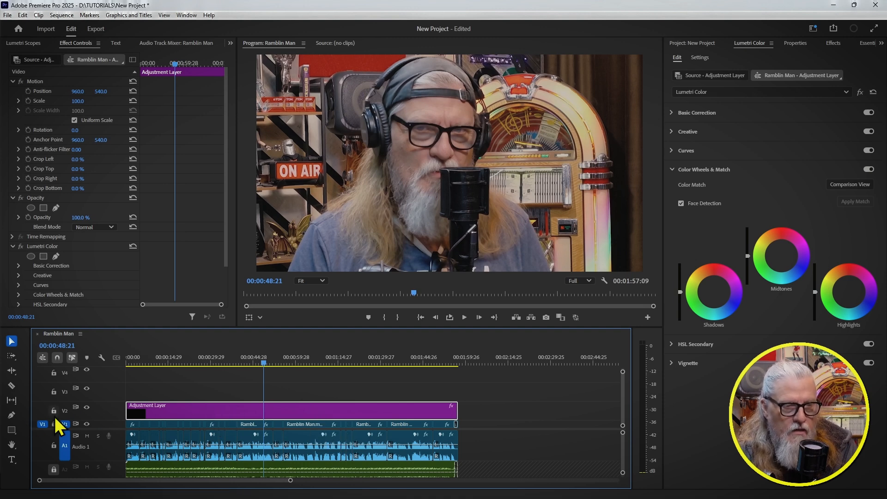
click(86, 407)
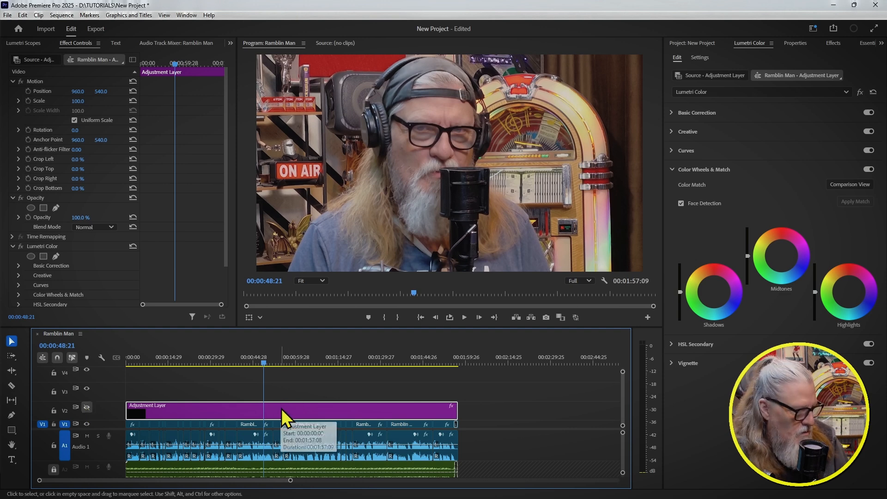
drag(281, 409, 284, 388)
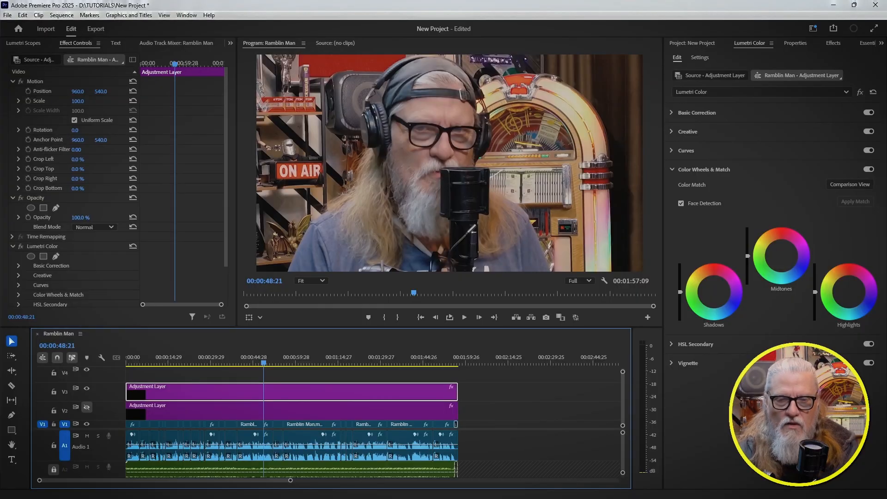
On the V3 adjustment layer, tint the shadows teal and darken them slightly, and shift the midtones slightly toward orange
click(713, 292)
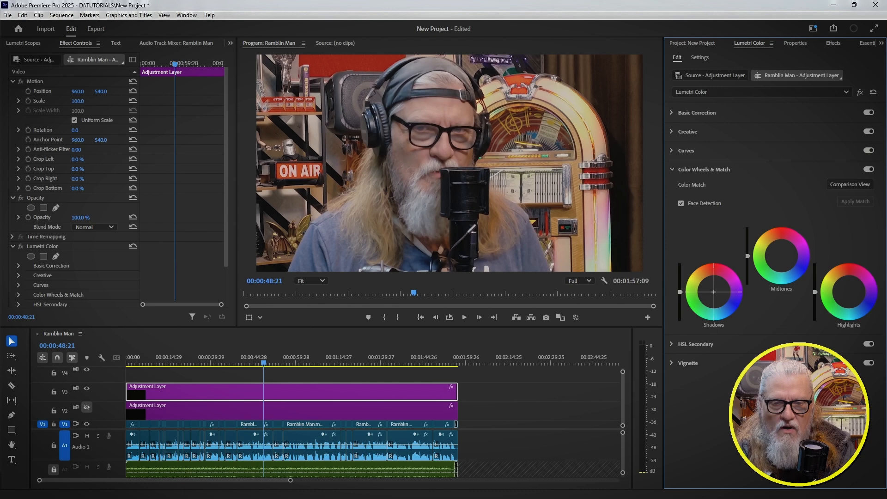
drag(714, 292, 680, 292)
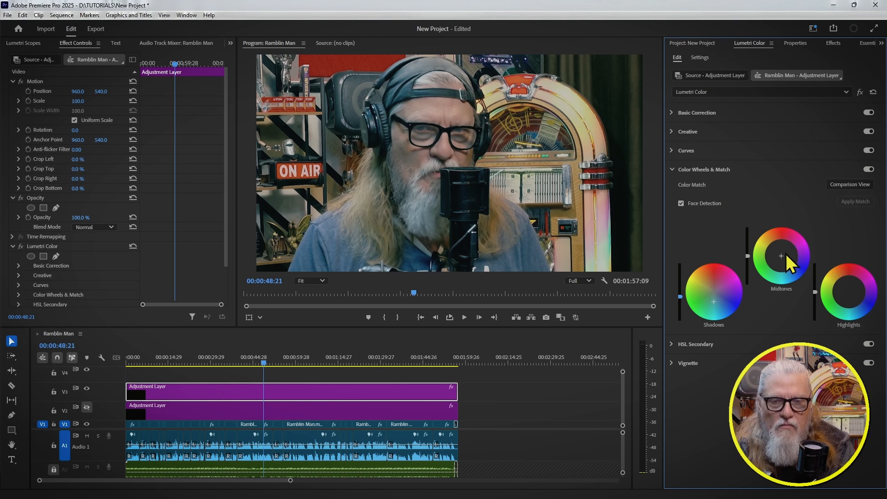
drag(780, 253, 780, 254)
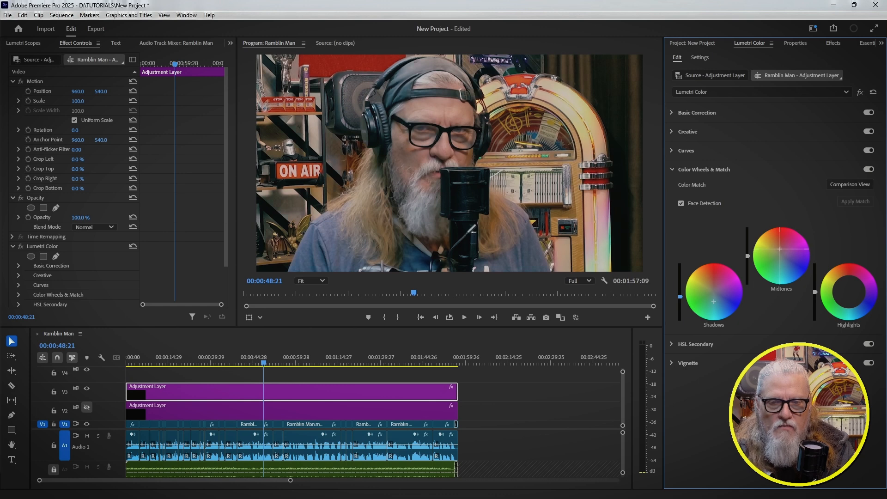
drag(780, 254, 780, 254)
Shift the highlights of the V3 adjustment layer toward orange, slightly darken the midtones and brighten the highlights
drag(848, 291, 846, 281)
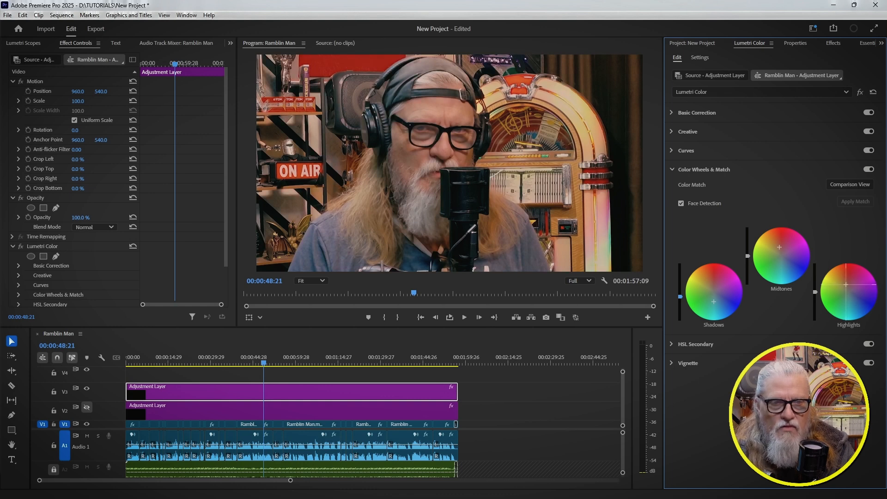
drag(846, 285, 847, 290)
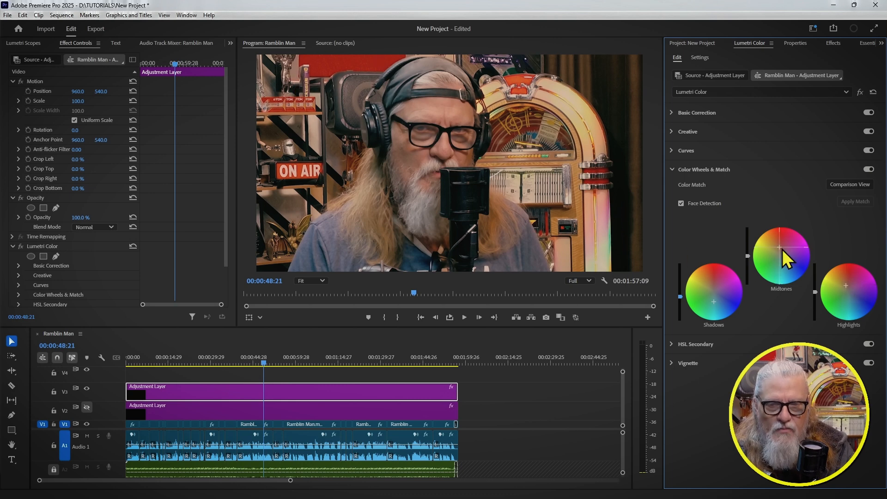
drag(848, 287, 846, 283)
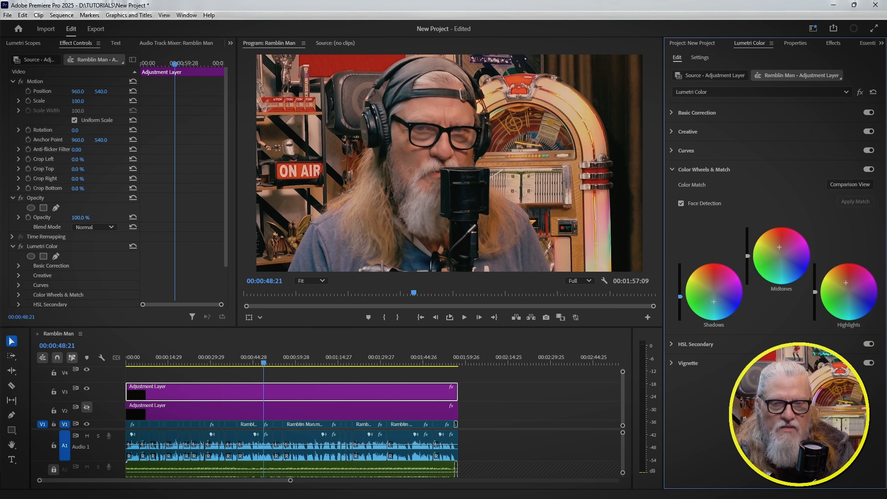
drag(748, 251, 748, 259)
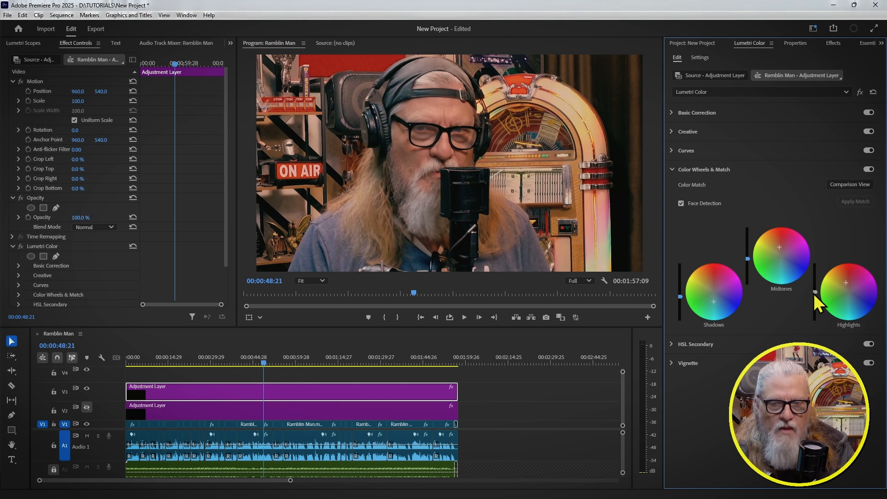
drag(815, 292, 816, 287)
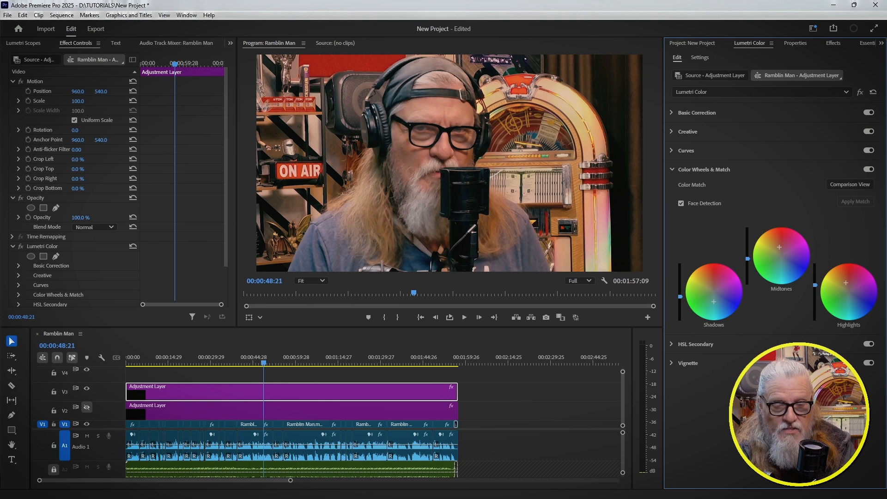
Enlarge the timeline area and duplicate the V3 adjustment layer onto V4
click(360, 329)
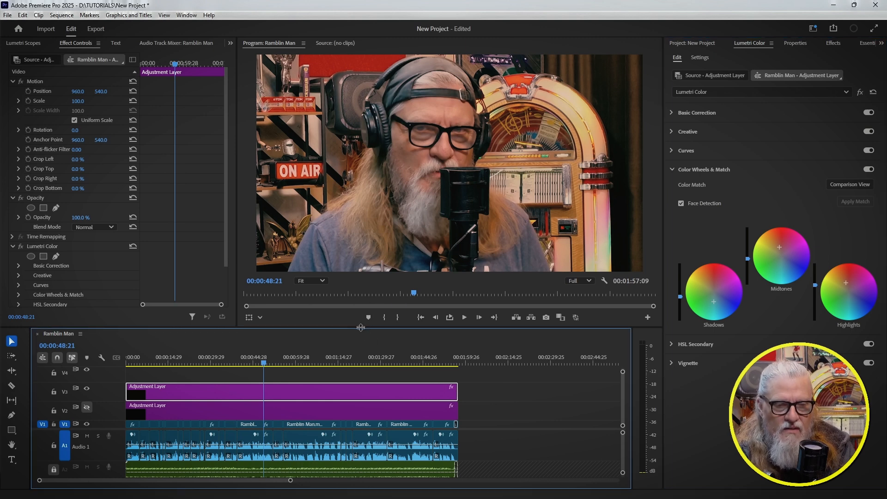
drag(360, 327, 360, 312)
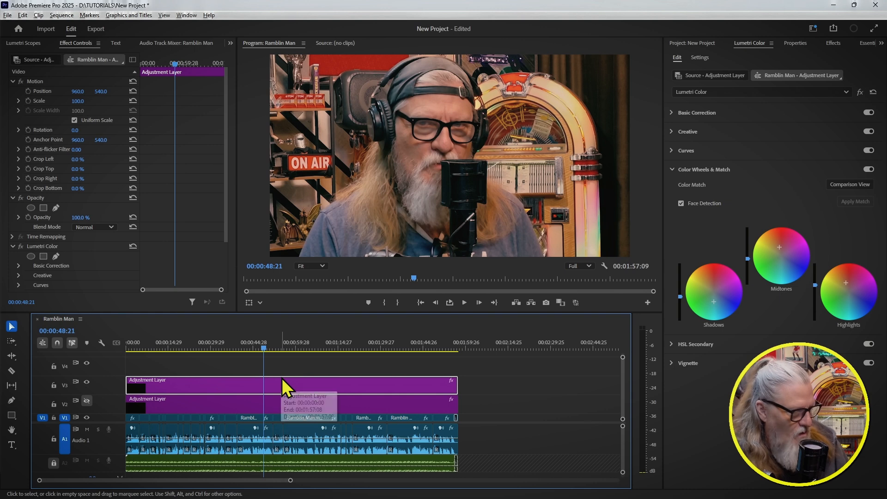
alt+drag(281, 378, 284, 370)
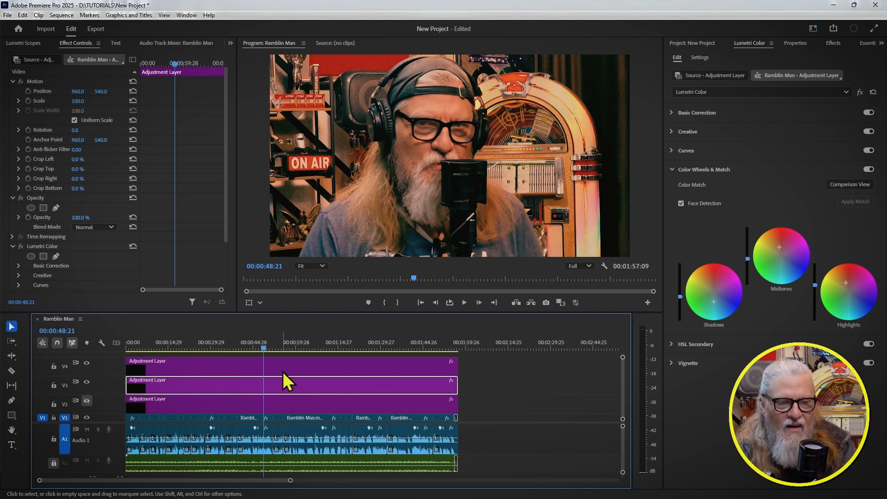
Reset the Lumetri Color effect on the V4 adjustment layer and hide track V3
click(222, 365)
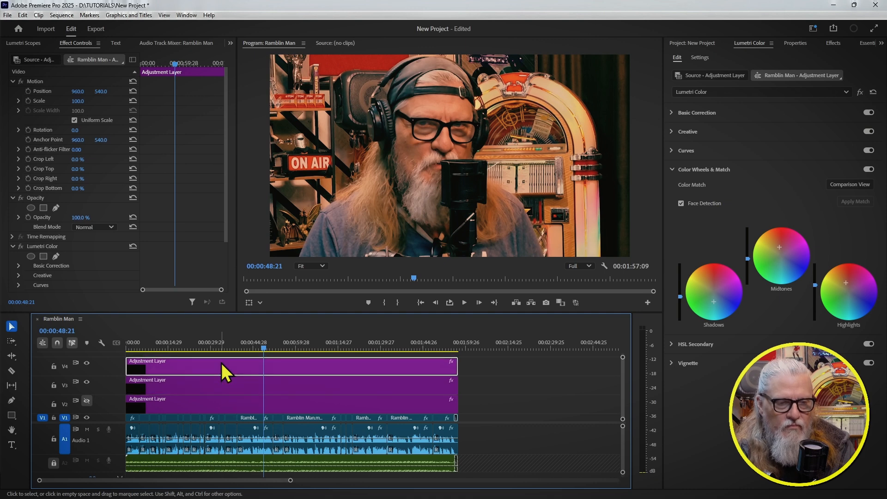
click(873, 92)
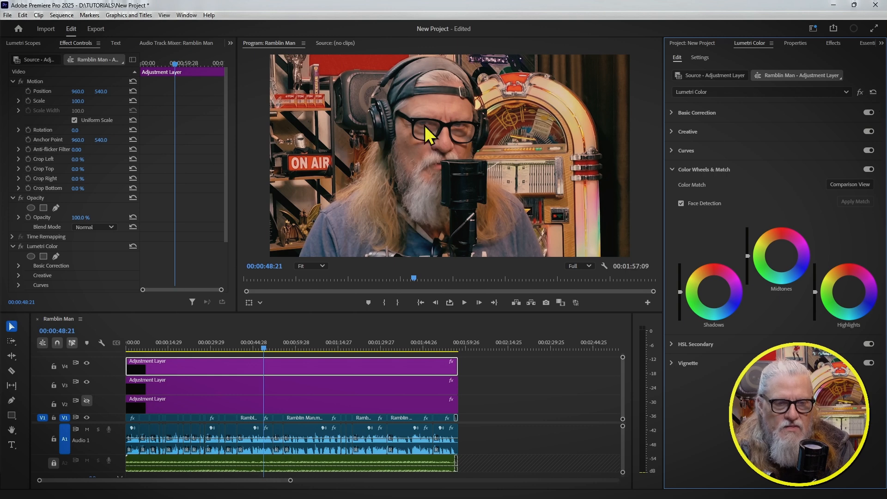
click(86, 382)
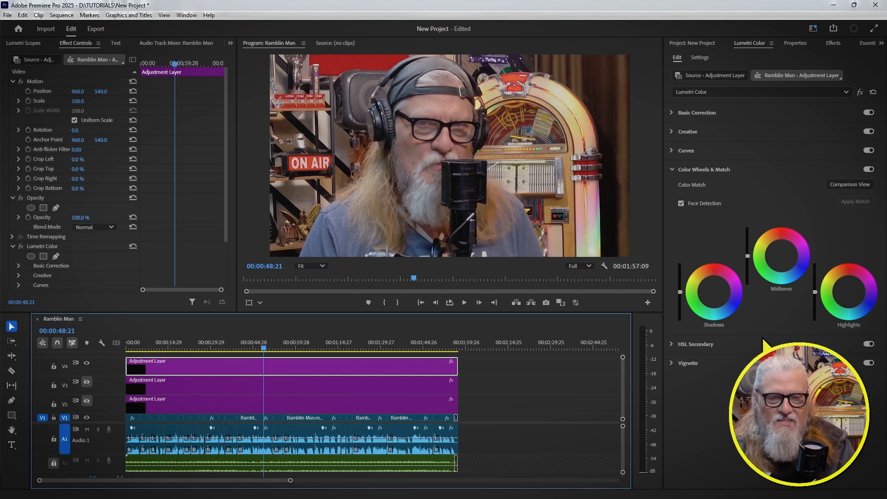
Tint the shadows of the V4 adjustment layer toward green and darken them slightly with the color wheels
click(715, 293)
drag(713, 292, 705, 295)
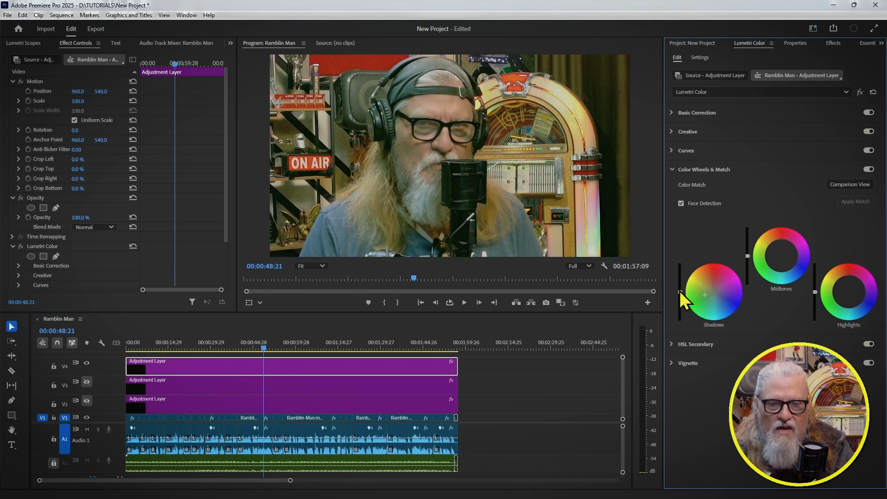
drag(681, 292, 680, 293)
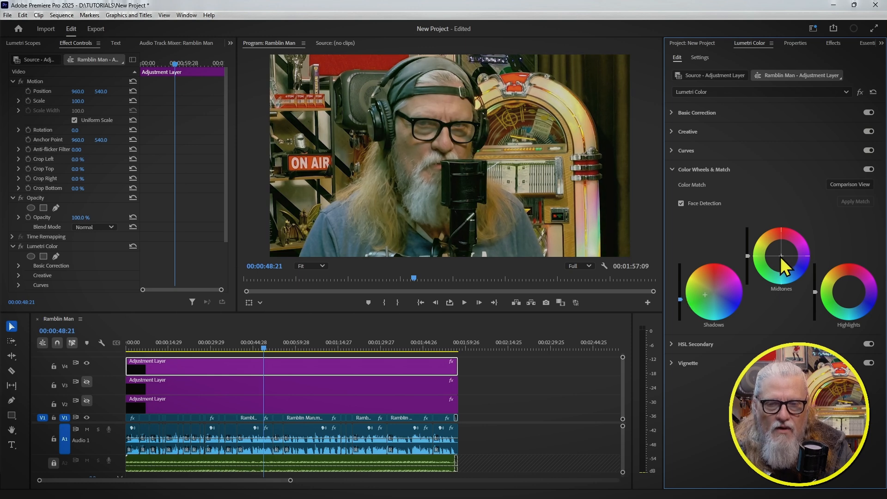
Tint the V4 adjustment layer's midtones and highlights toward magenta, slightly darken the midtones and brighten the highlights with the color wheels
drag(781, 256, 785, 253)
drag(851, 305, 854, 285)
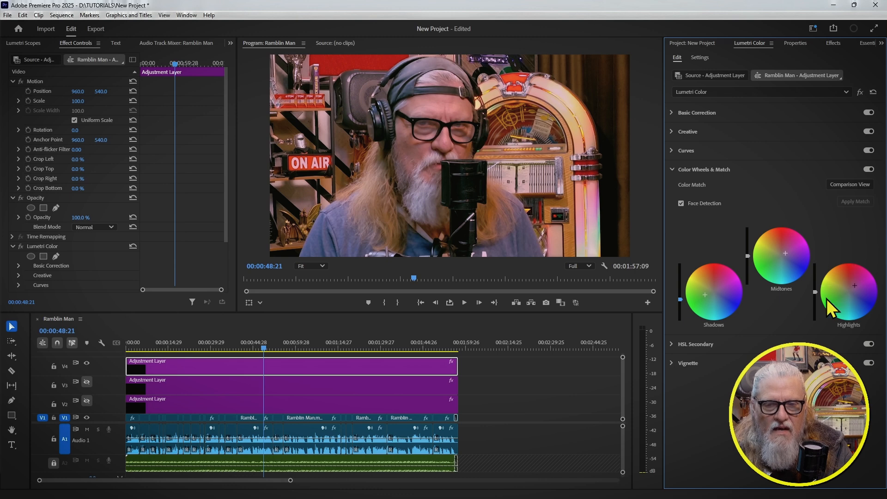
drag(748, 263, 748, 258)
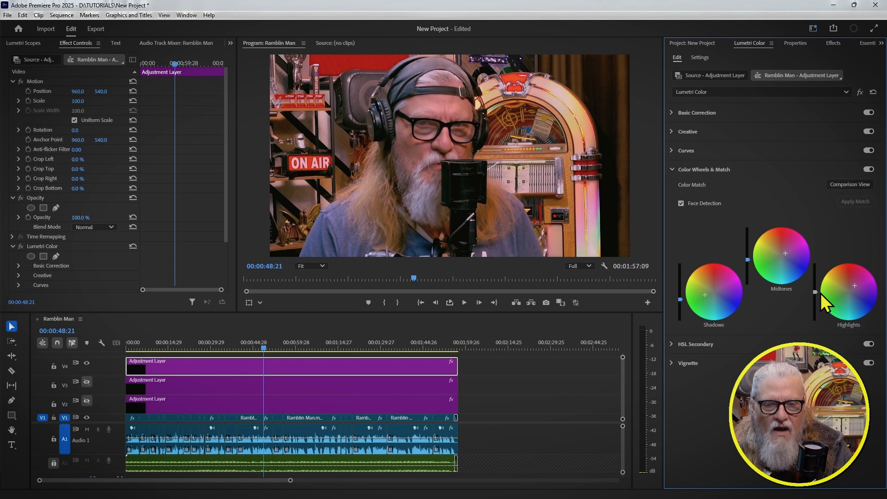
drag(815, 292, 815, 277)
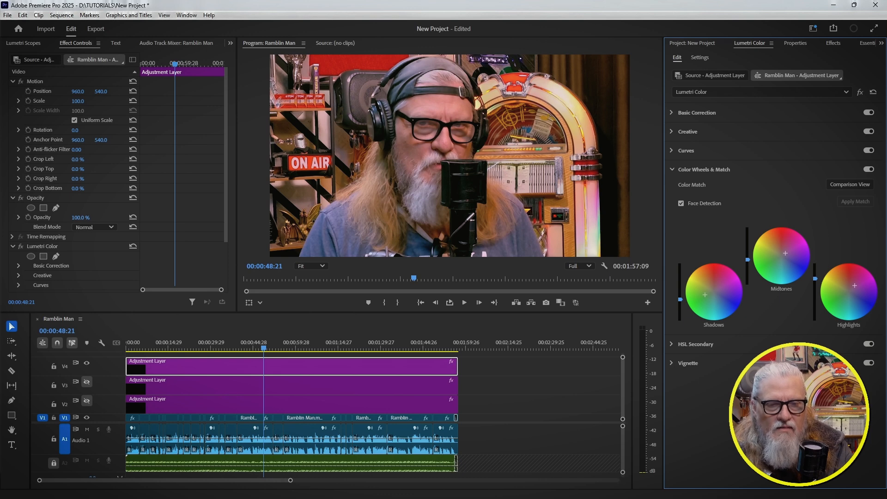
Compare the V3 and V4 looks by toggling track visibility, leaving V4 hidden and V3 shown with its adjustment layer selected
click(87, 364)
click(190, 387)
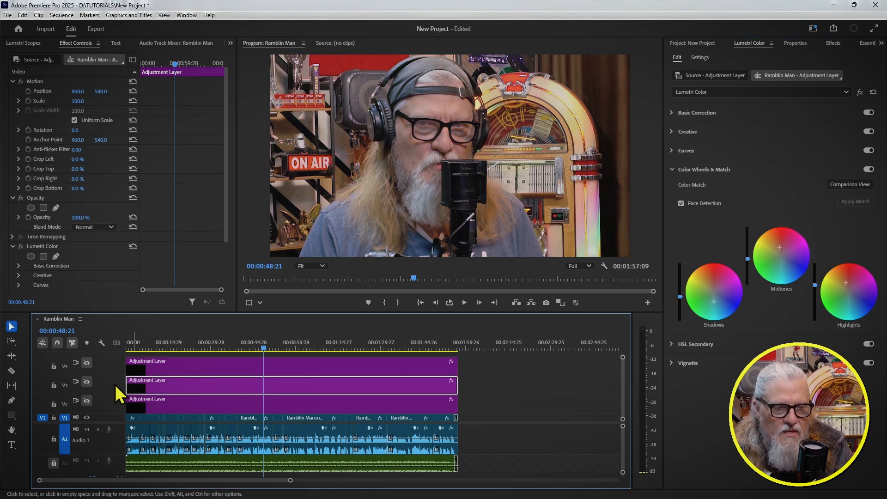
click(86, 382)
click(87, 381)
click(87, 363)
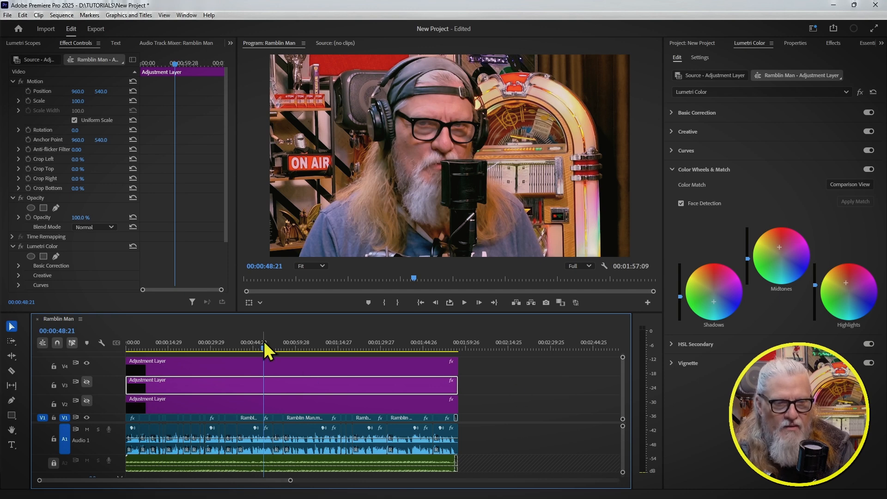
click(86, 363)
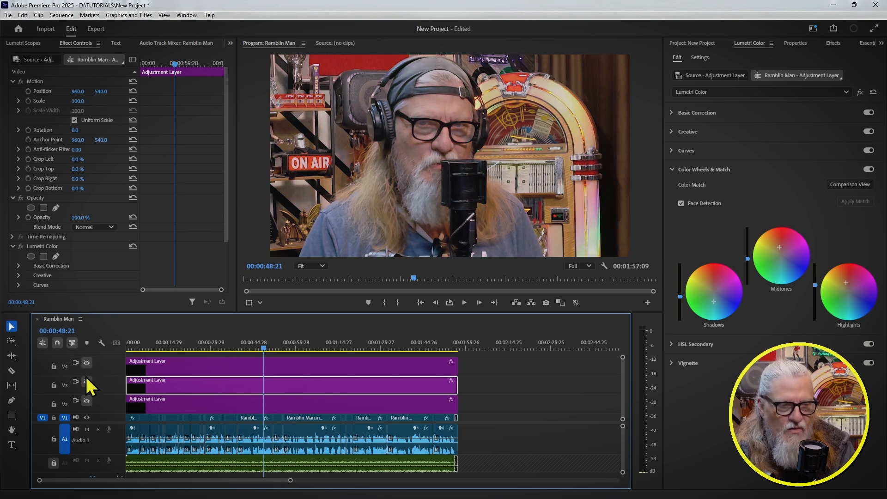
click(86, 381)
mouse_move(270, 344)
mouse_down()
mouse_move(278, 345)
mouse_move(247, 345)
mouse_move(265, 348)
mouse_up()
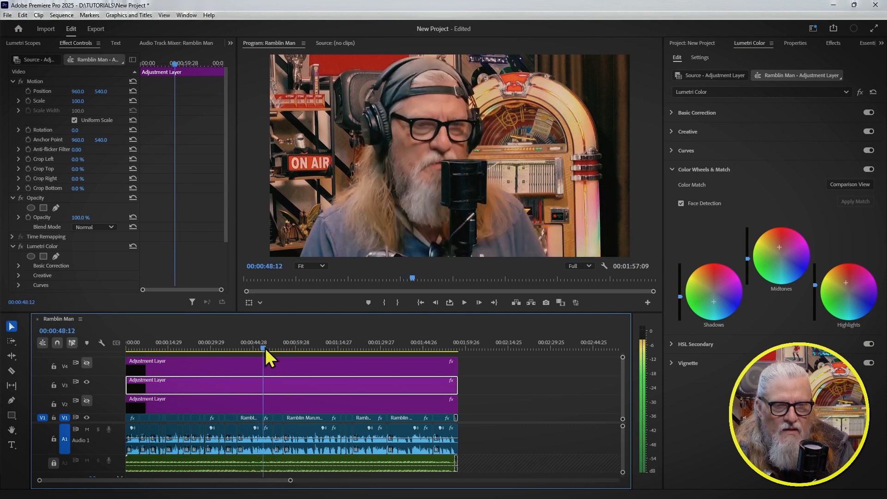
Add a dark vignette to the V3 adjustment layer with an amount of -0.9
click(673, 364)
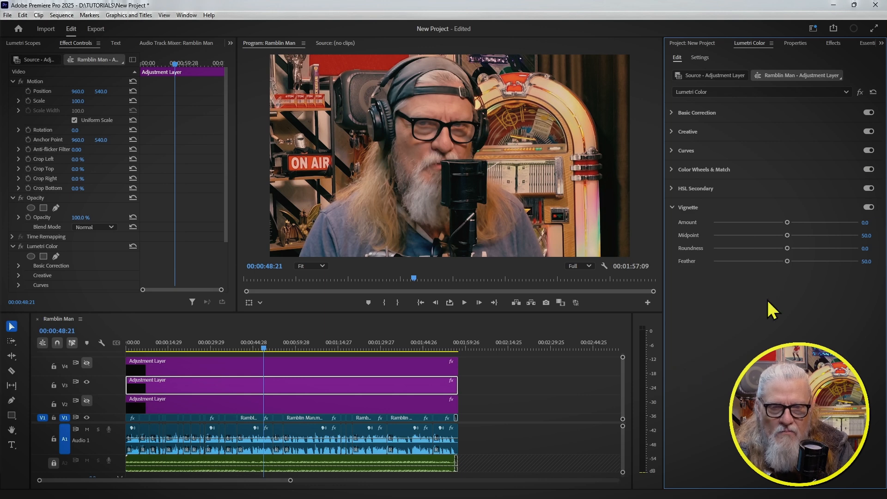
drag(787, 223, 765, 230)
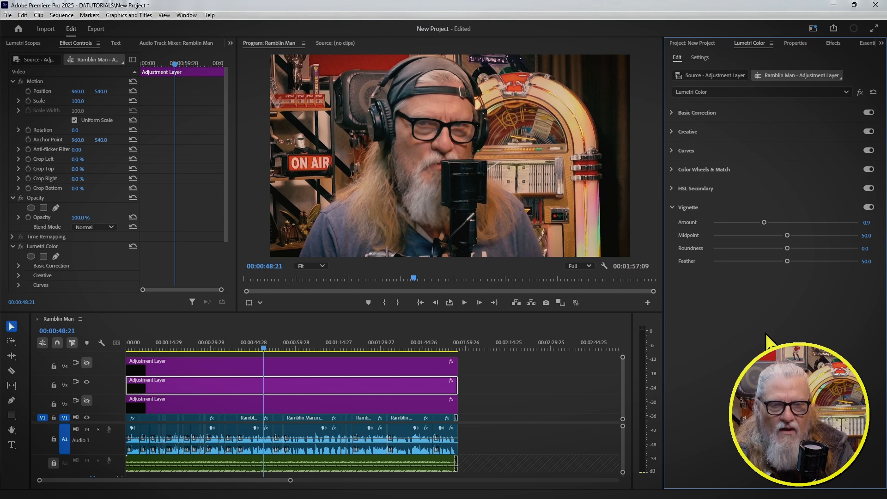
click(212, 387)
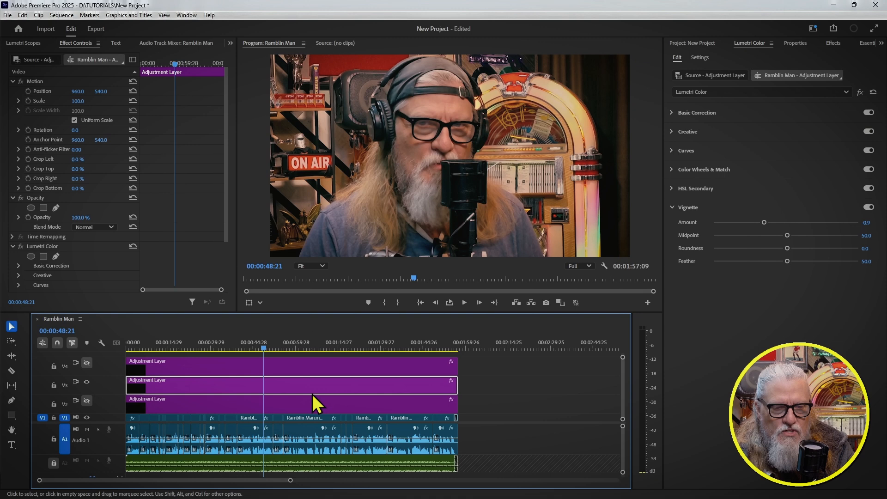
Fine-tune the V3 layer's color wheels against the Lumetri Scopes: slightly brighten midtones, lower highlights and lift shadows a touch
click(674, 171)
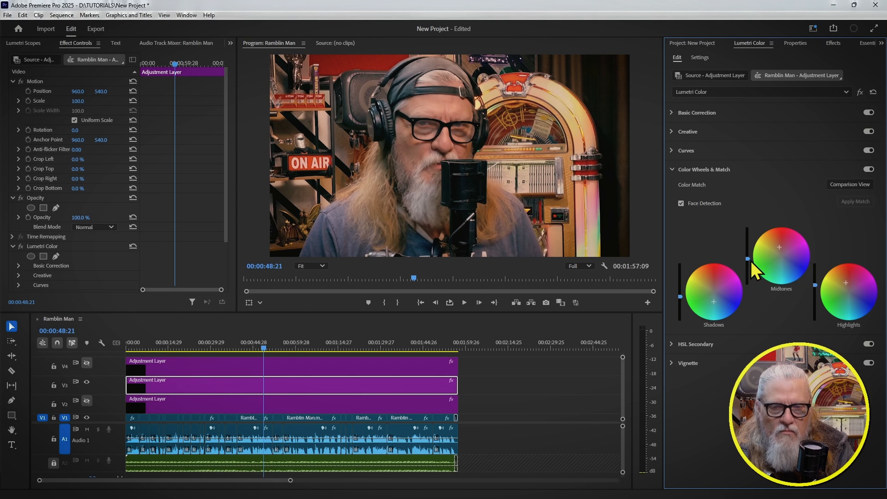
drag(748, 258, 749, 255)
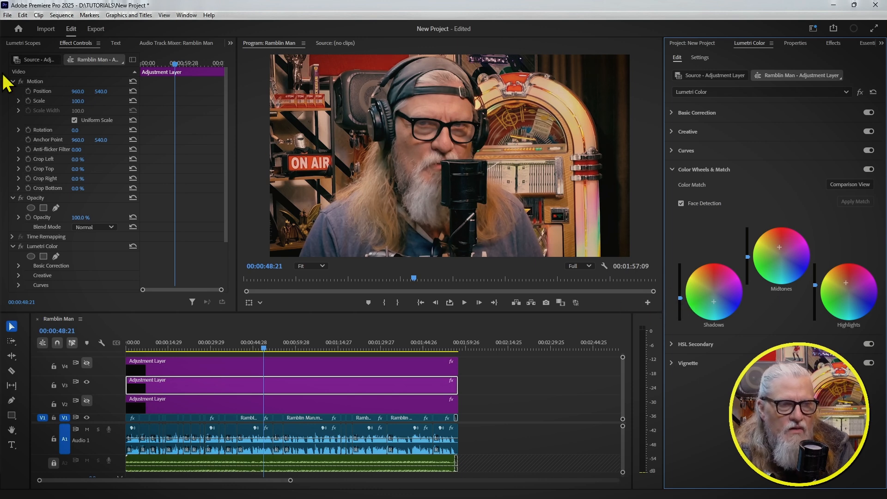
click(29, 43)
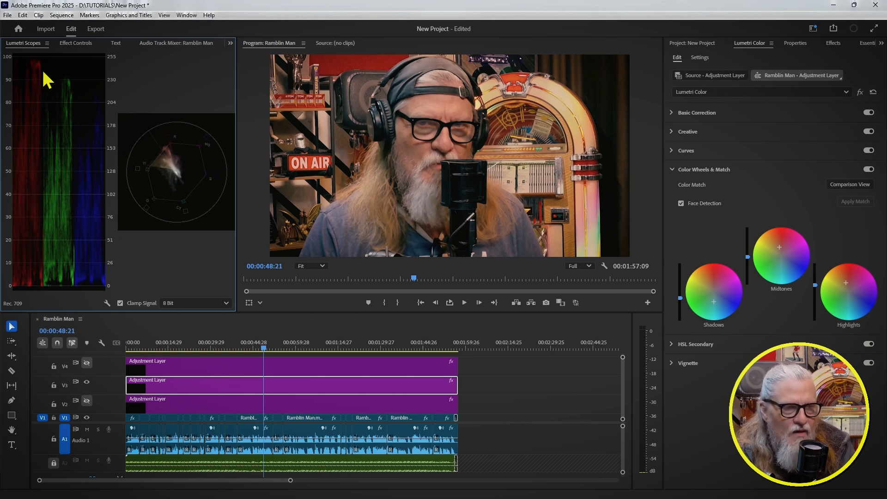
drag(815, 285, 814, 290)
drag(680, 298, 680, 296)
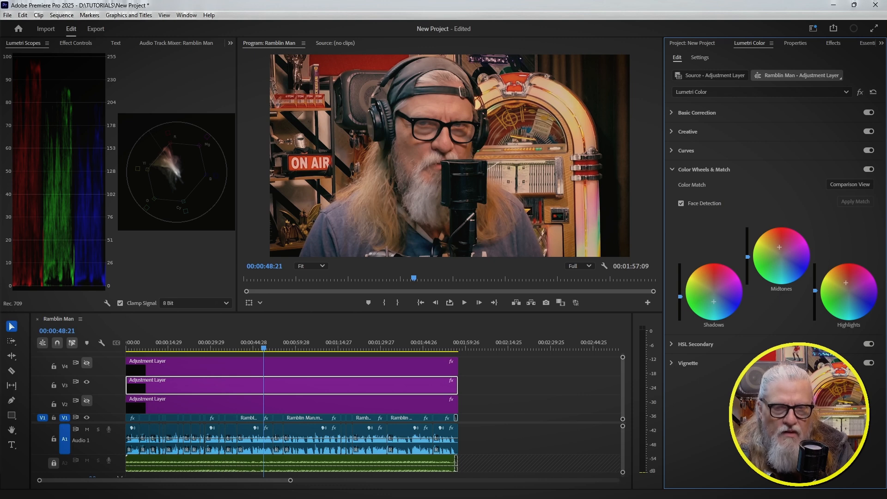
Raise the V3 adjustment layer's Blacks to 19.3 in Basic Correction
click(671, 113)
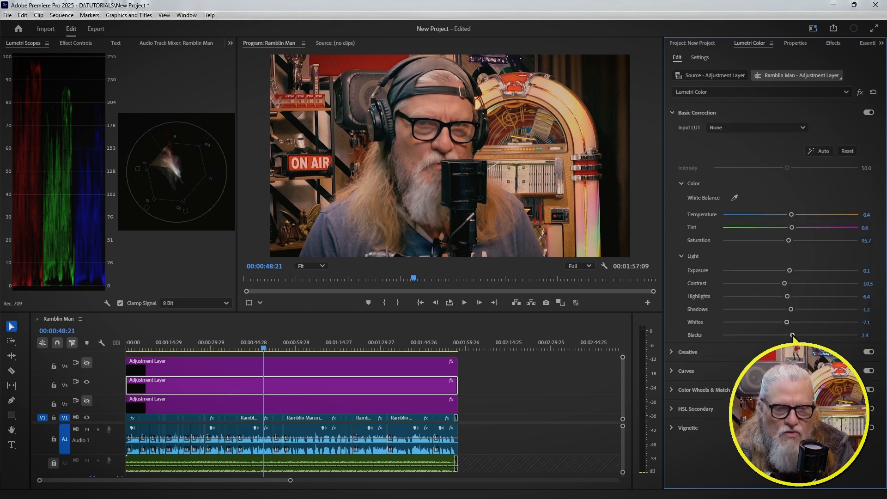
mouse_move(794, 335)
mouse_down()
mouse_move(821, 336)
mouse_move(807, 336)
mouse_up()
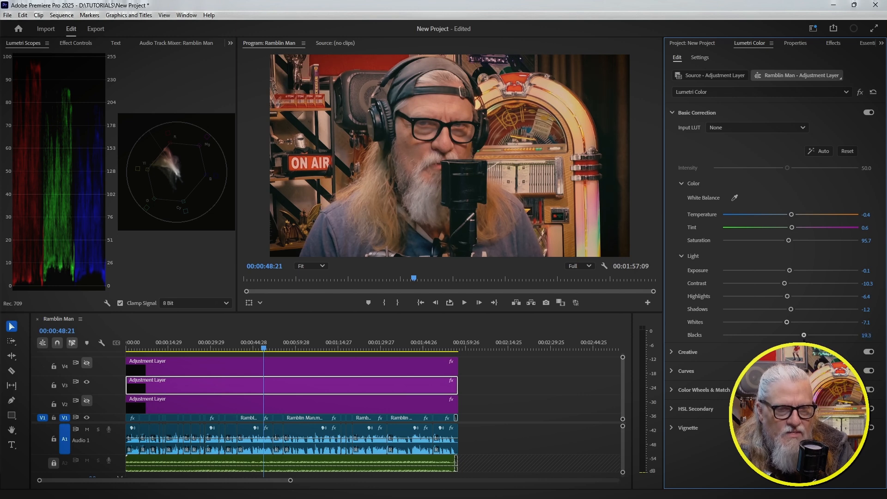